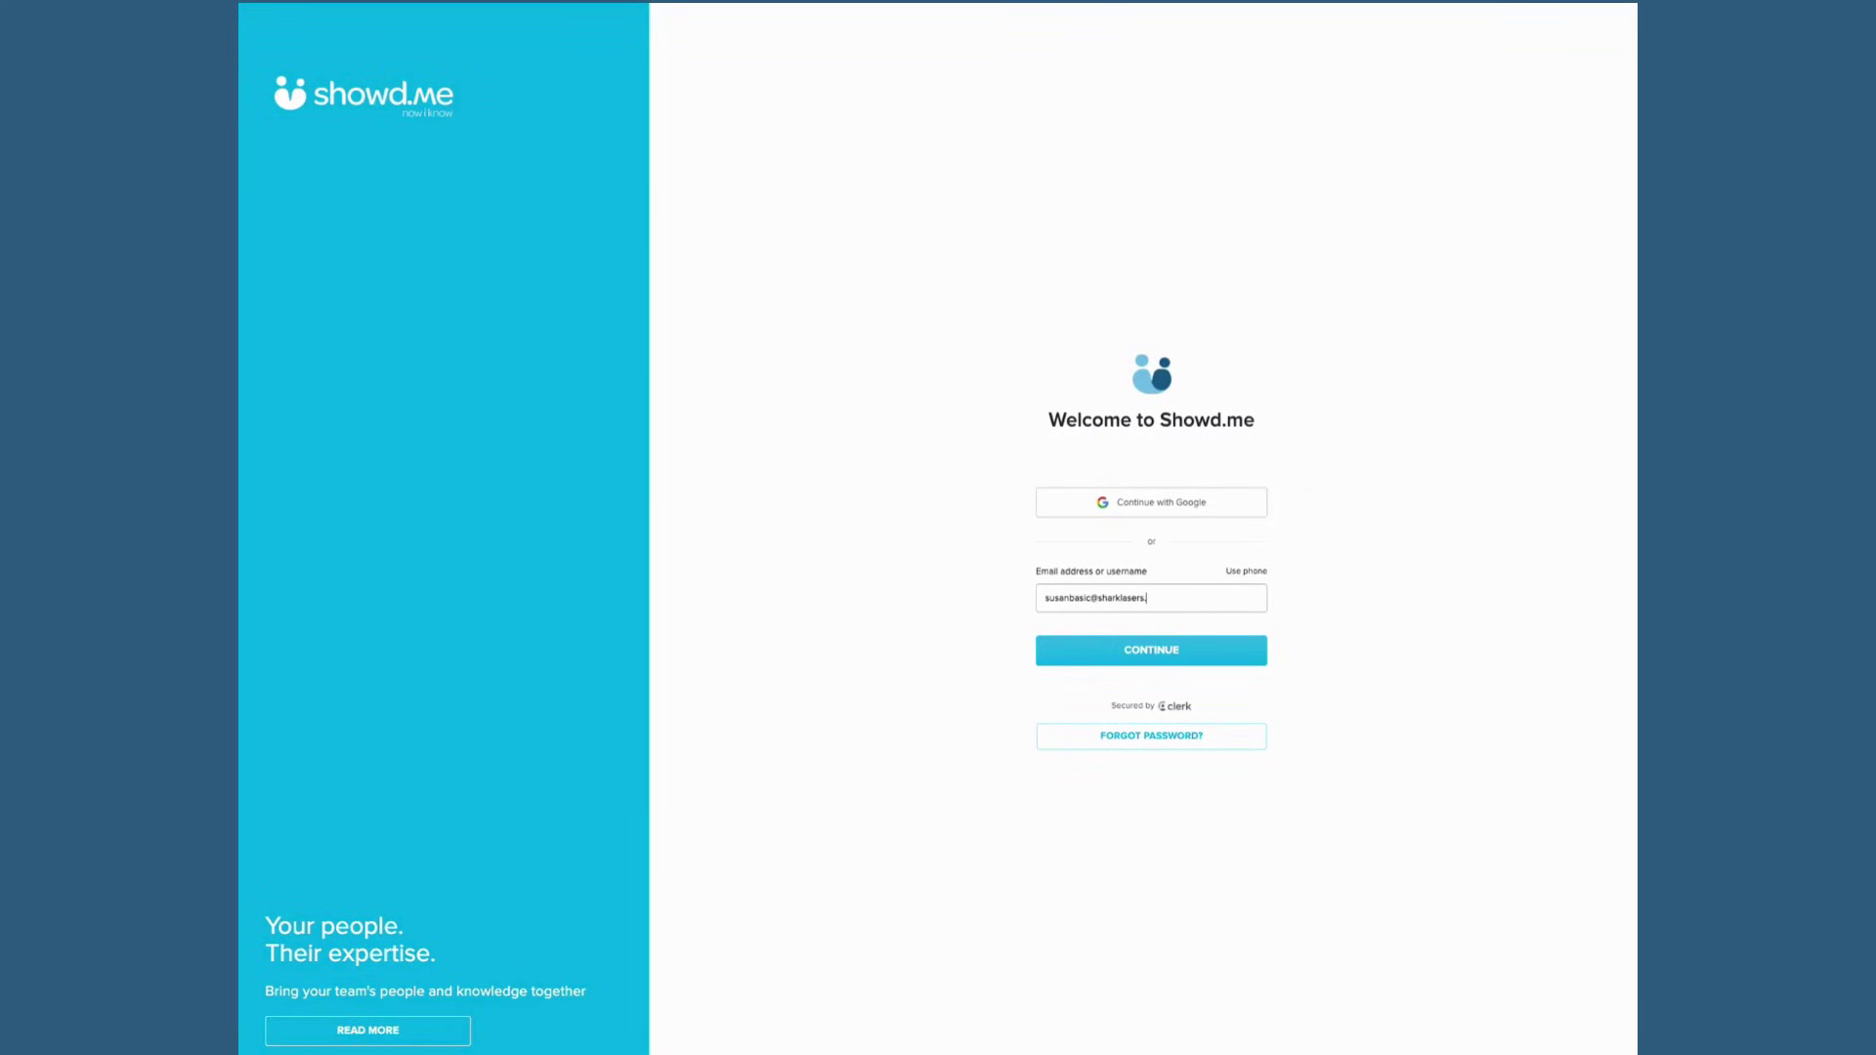
# Sign in with the account email, choosing password sign-in instead of the verification link
pyautogui.press('Return')
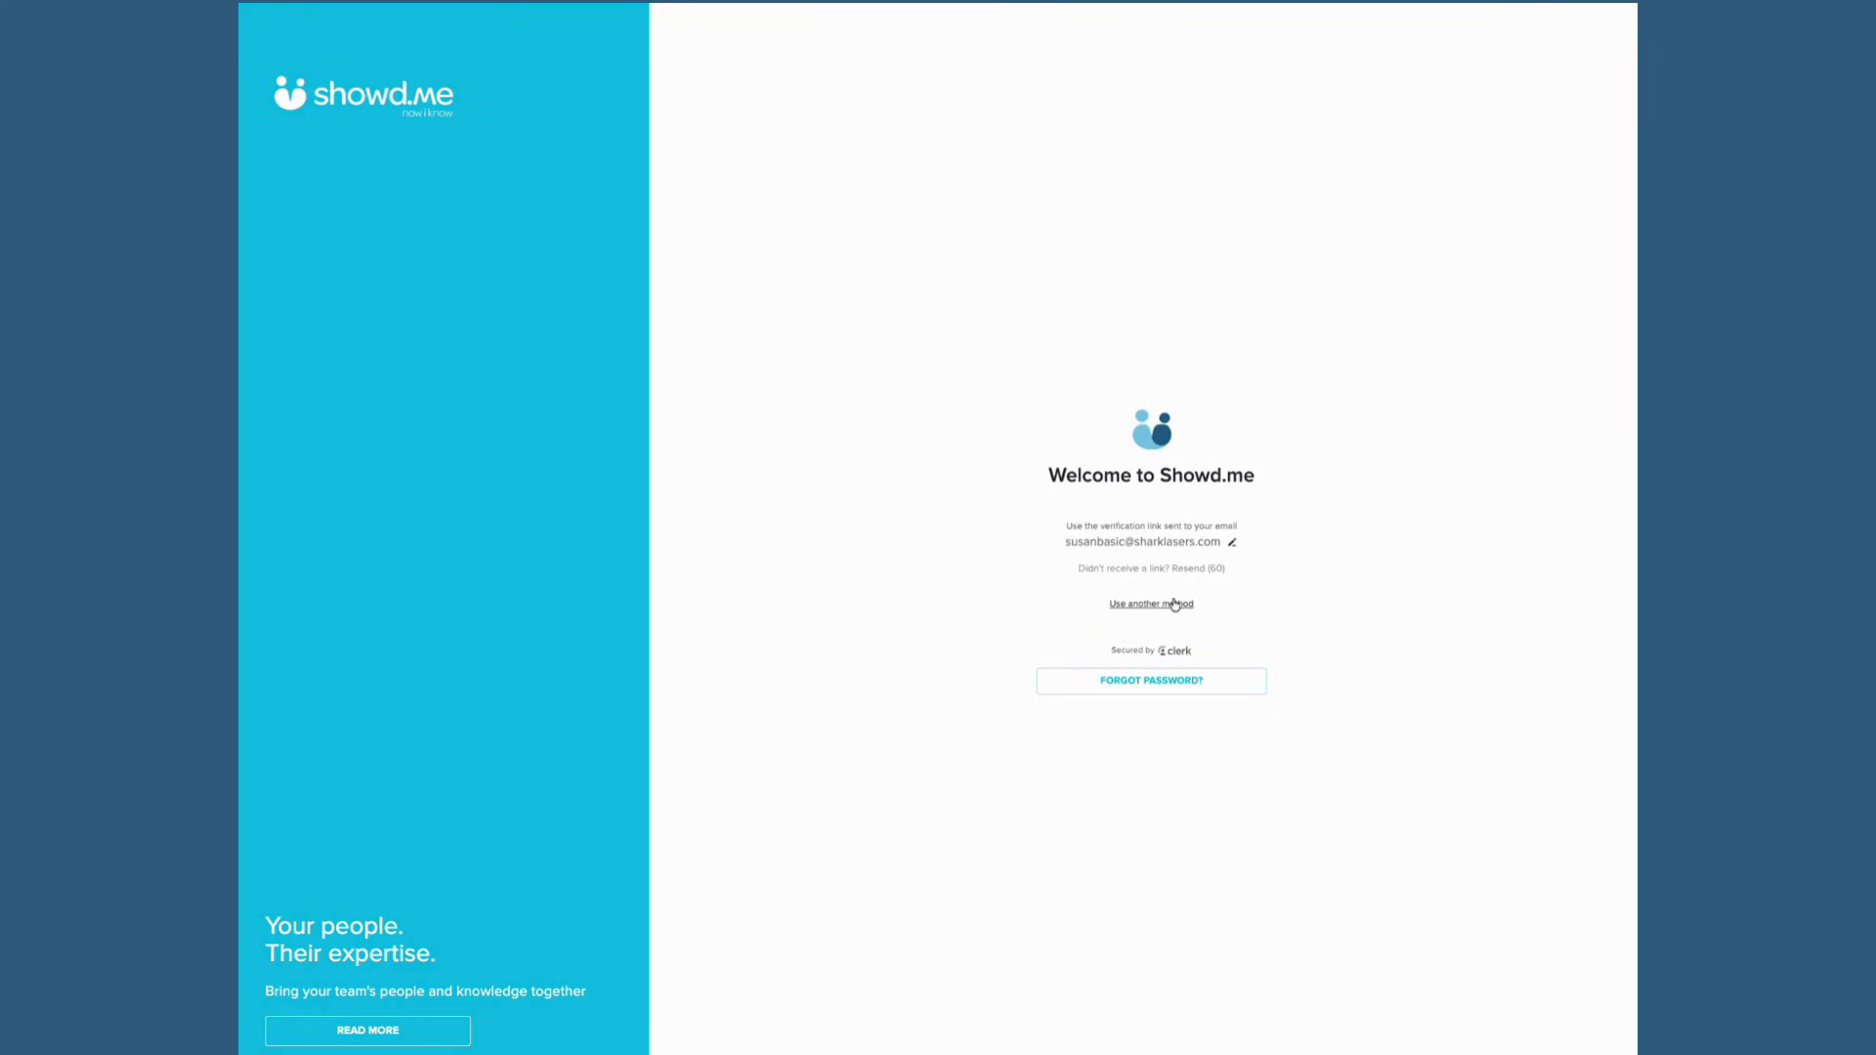
pyautogui.click(1163, 602)
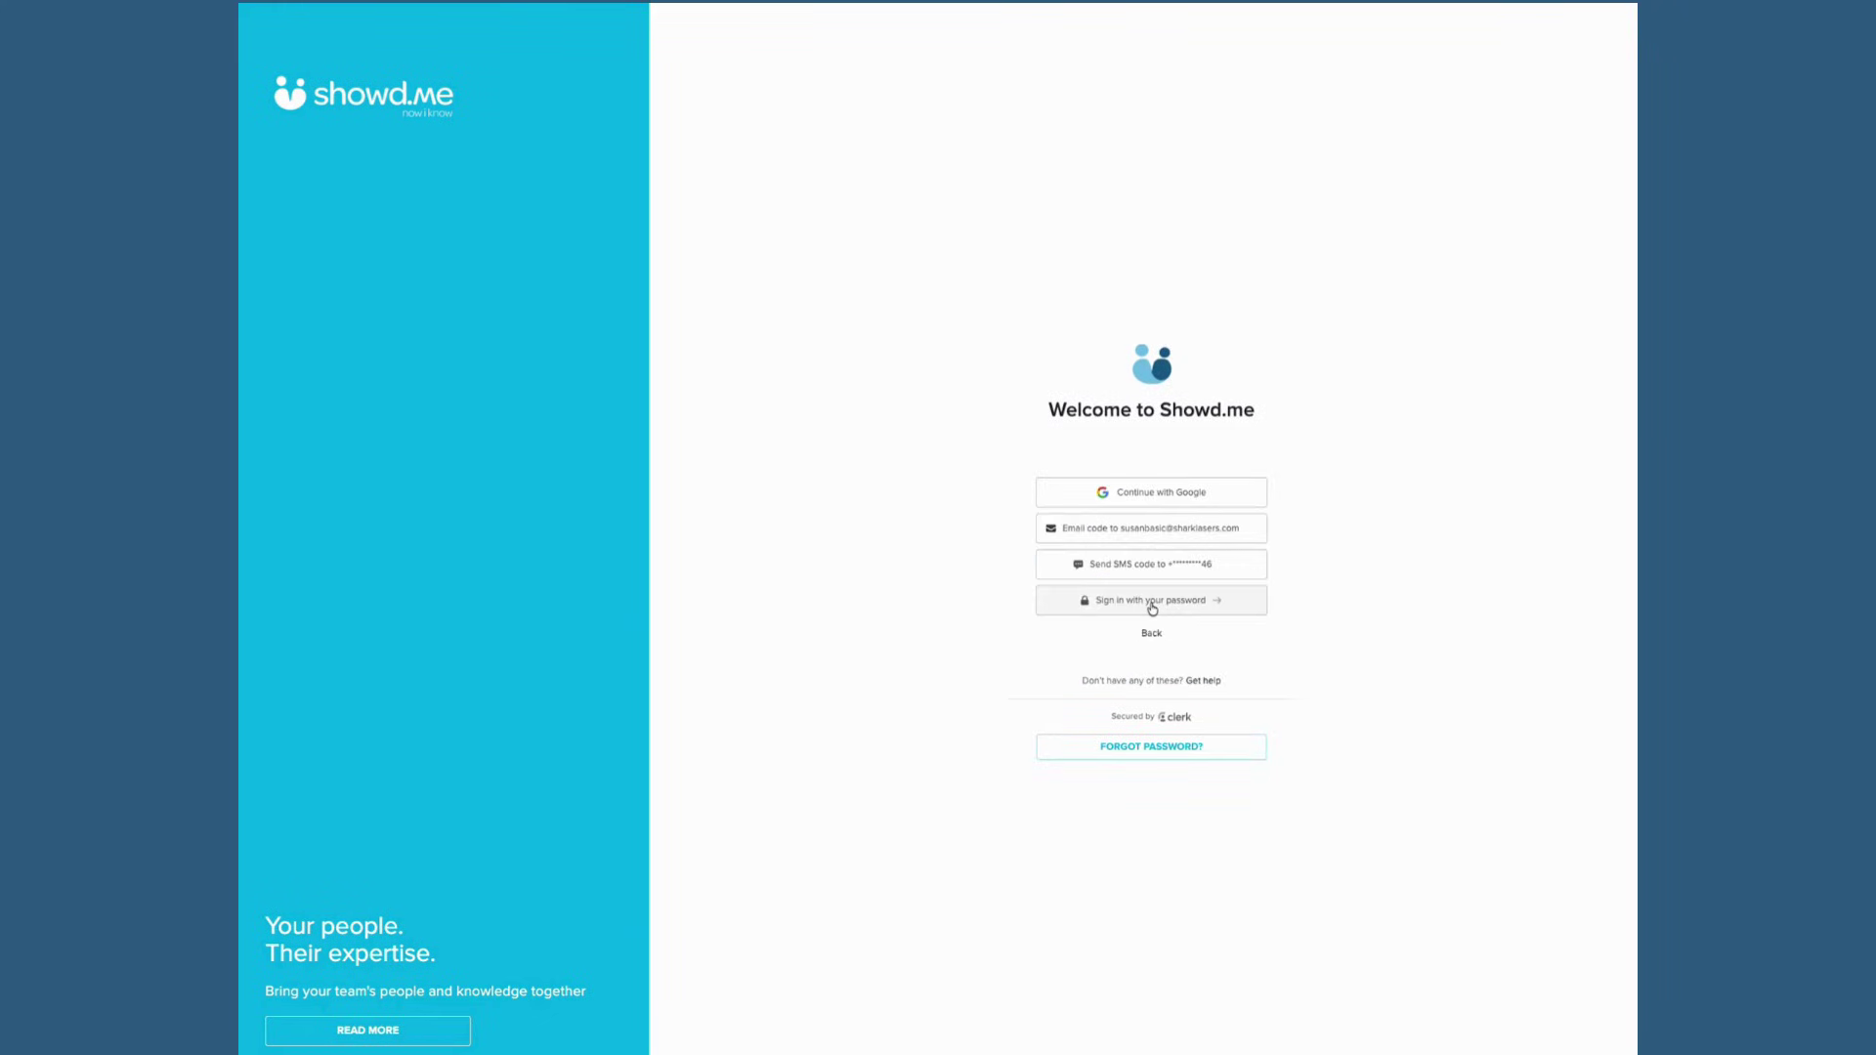
pyautogui.click(1153, 604)
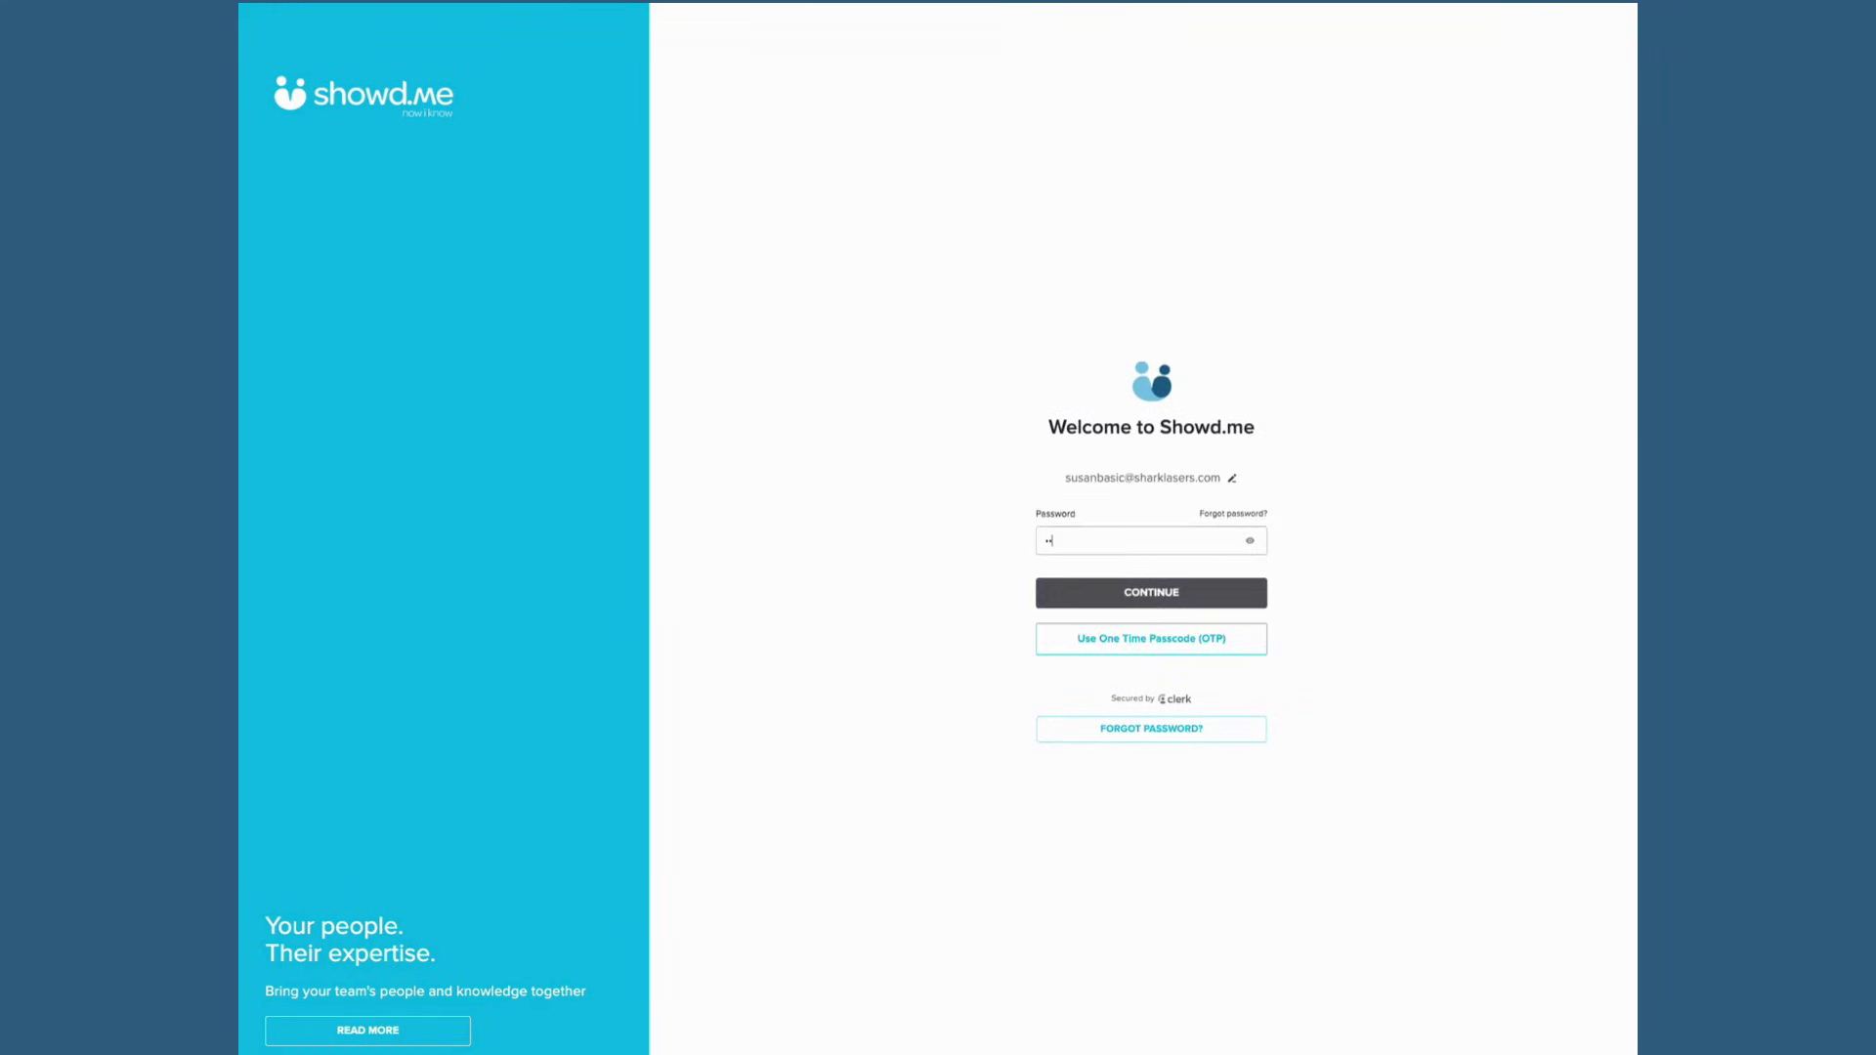
pyautogui.press('Return')
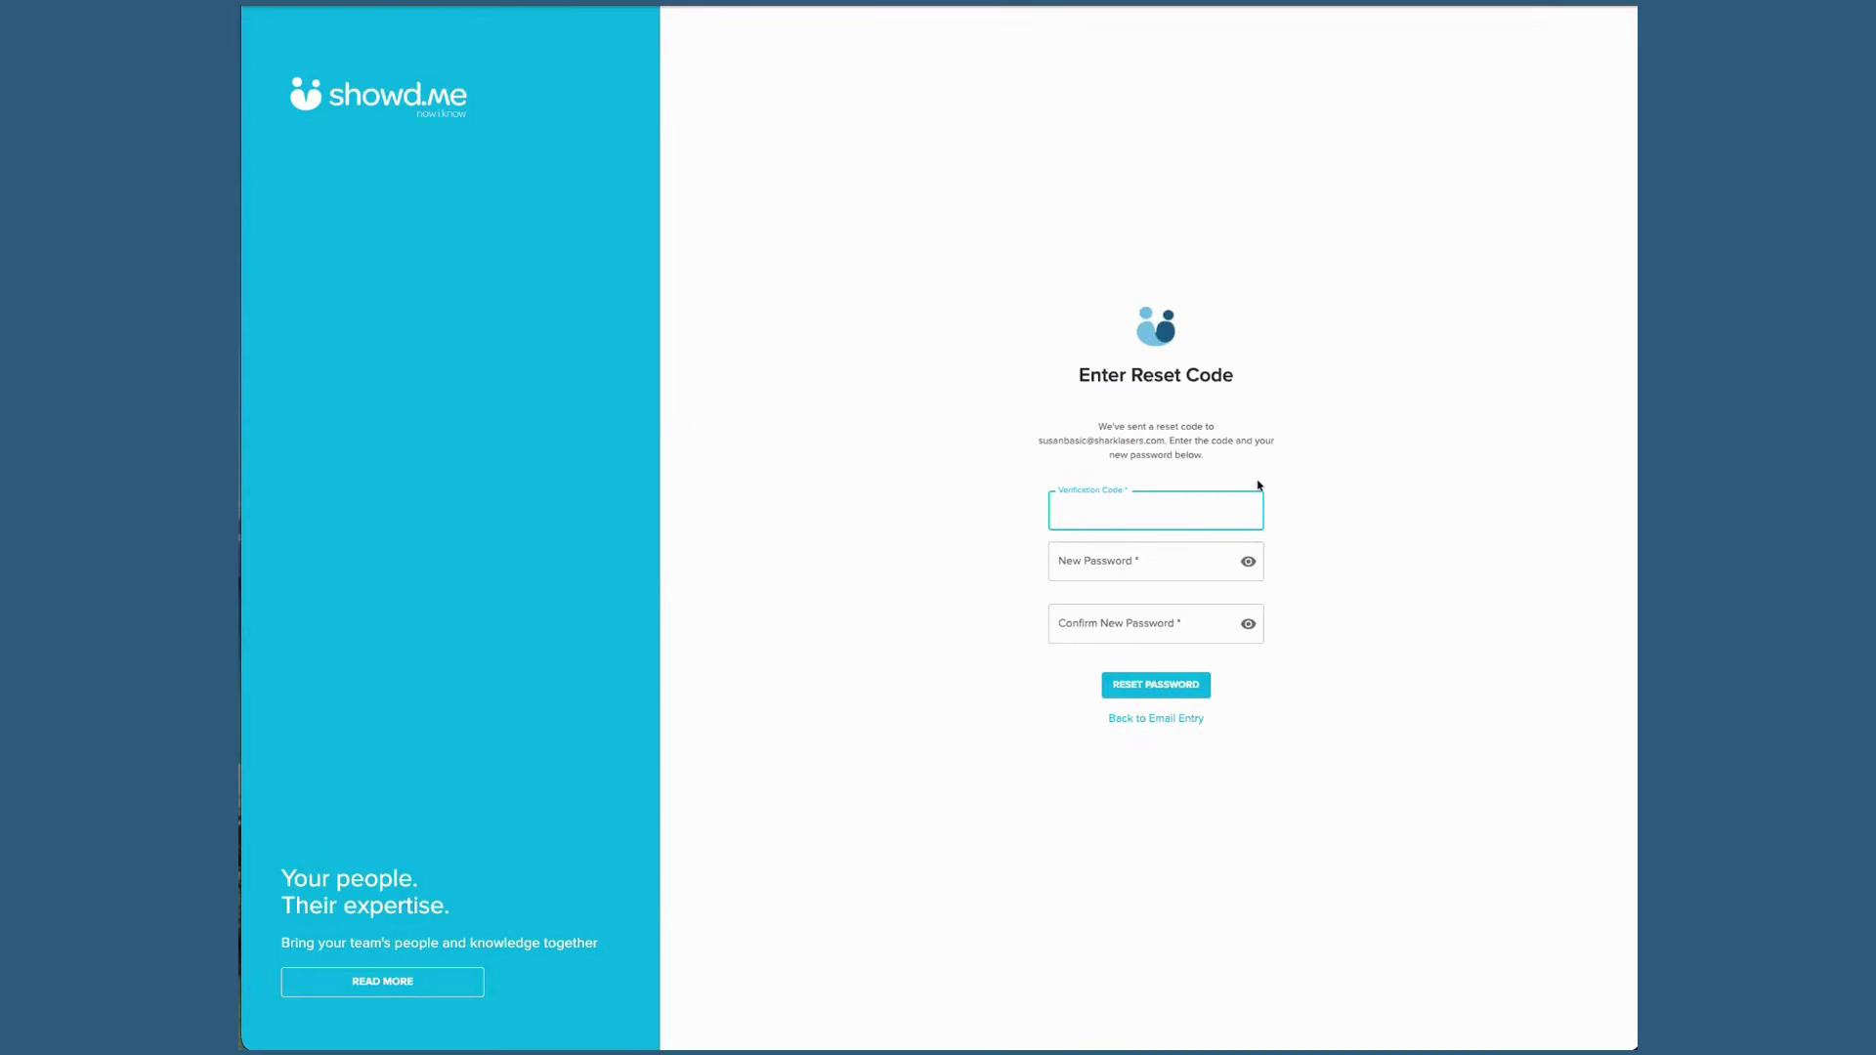
# Paste the emailed reset code, then enter the new password and confirm it
pyautogui.hotkey('ctrl', 'v')
pyautogui.click(1123, 562)
pyautogui.write('•••••')
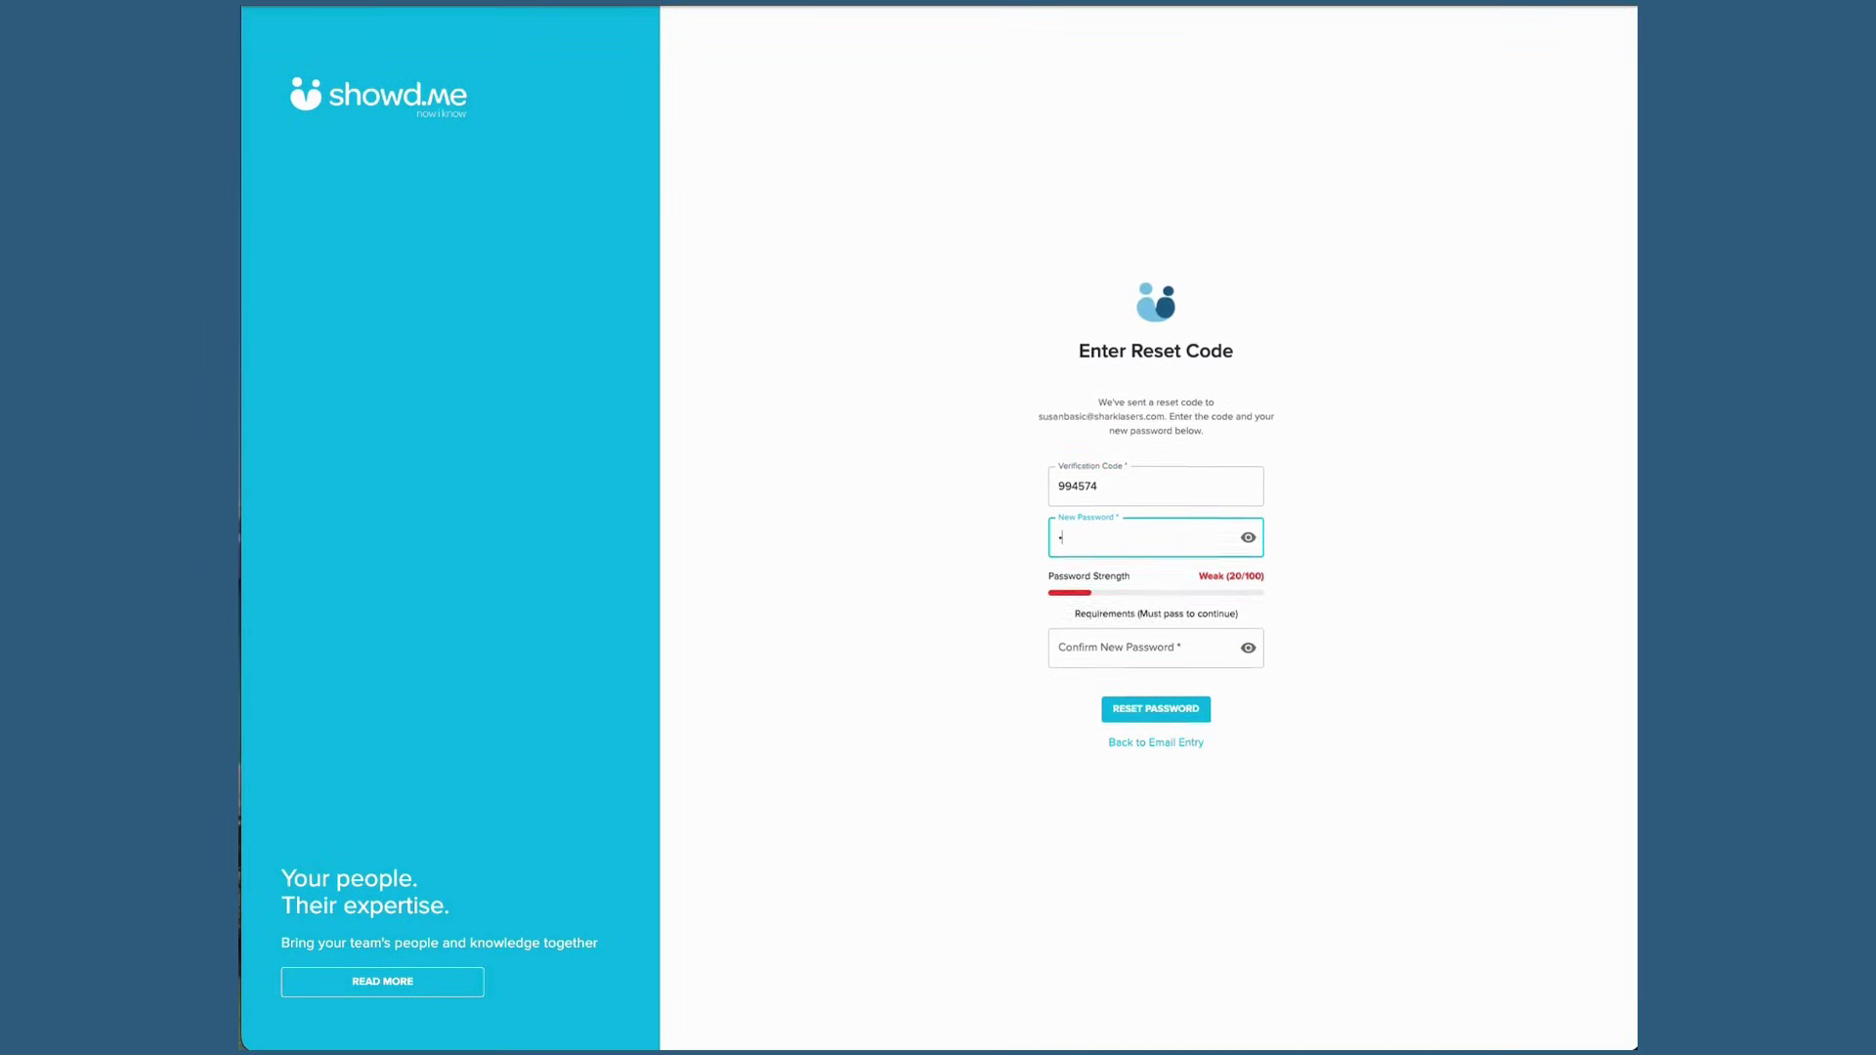
pyautogui.write('•••')
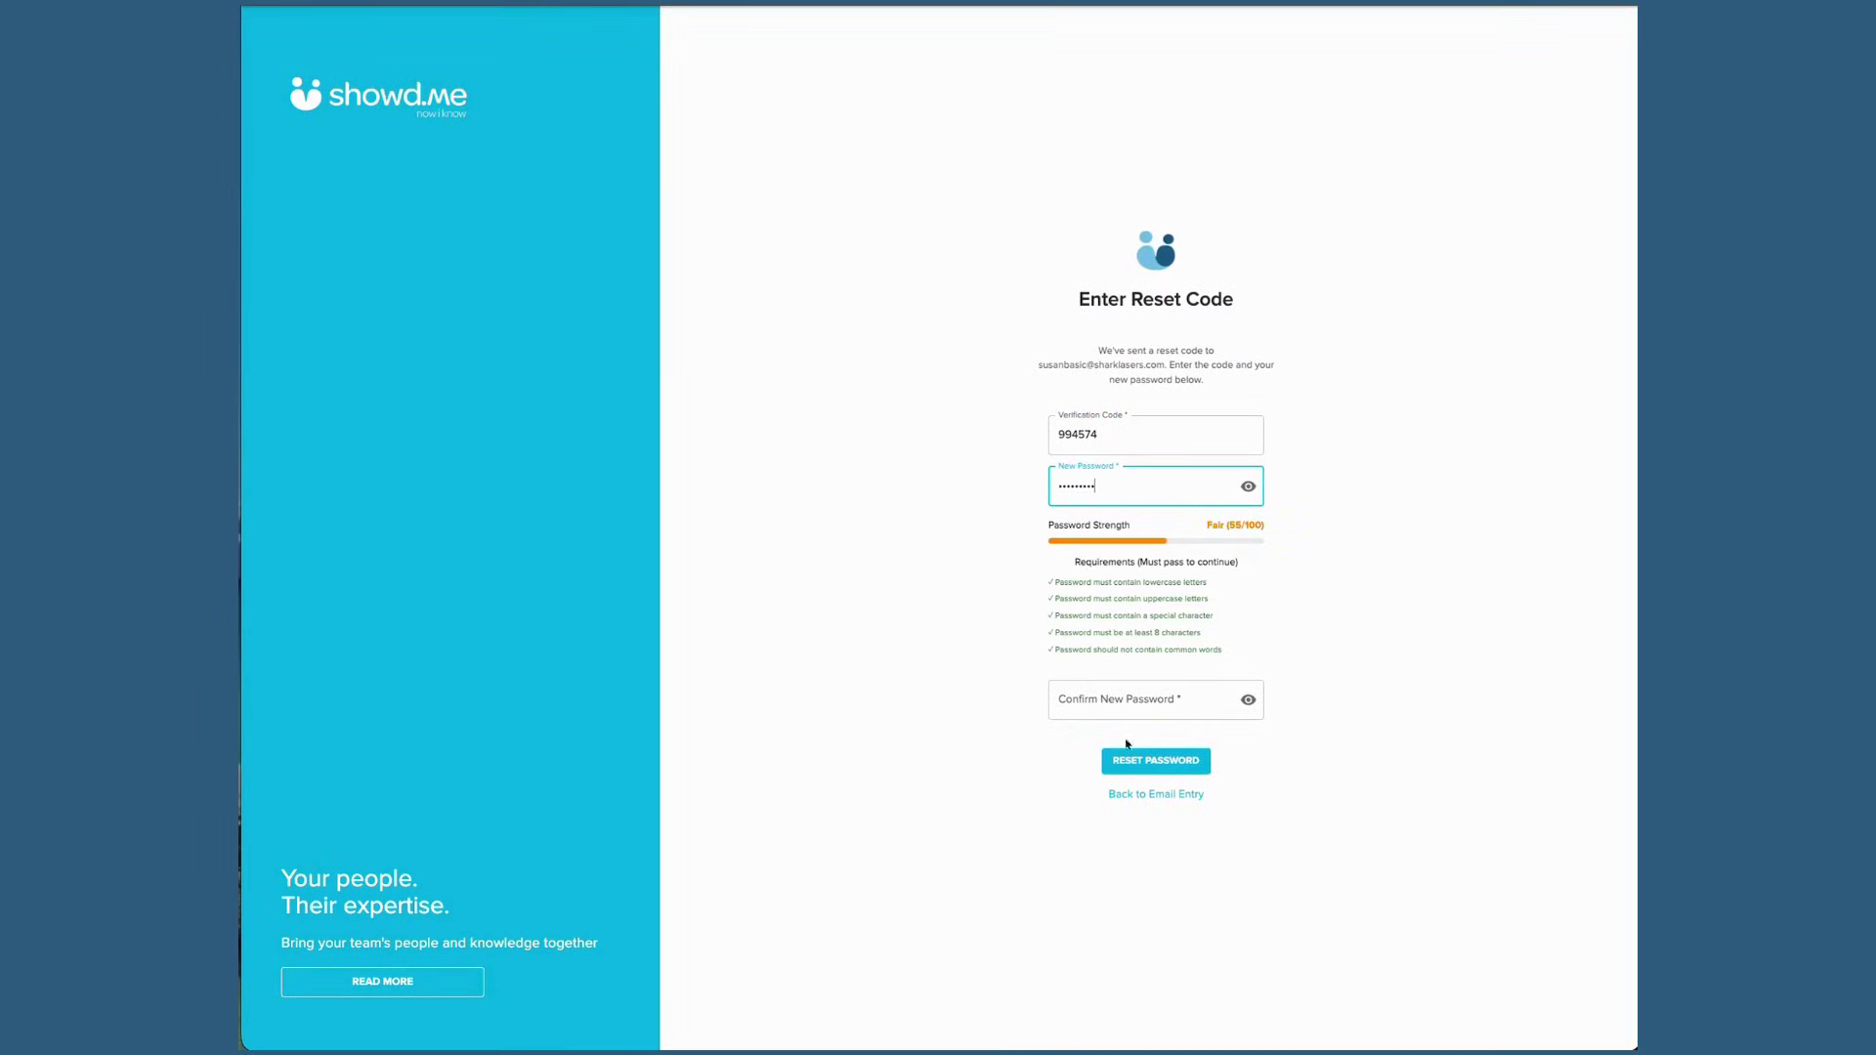
pyautogui.click(1124, 699)
pyautogui.write('•••')
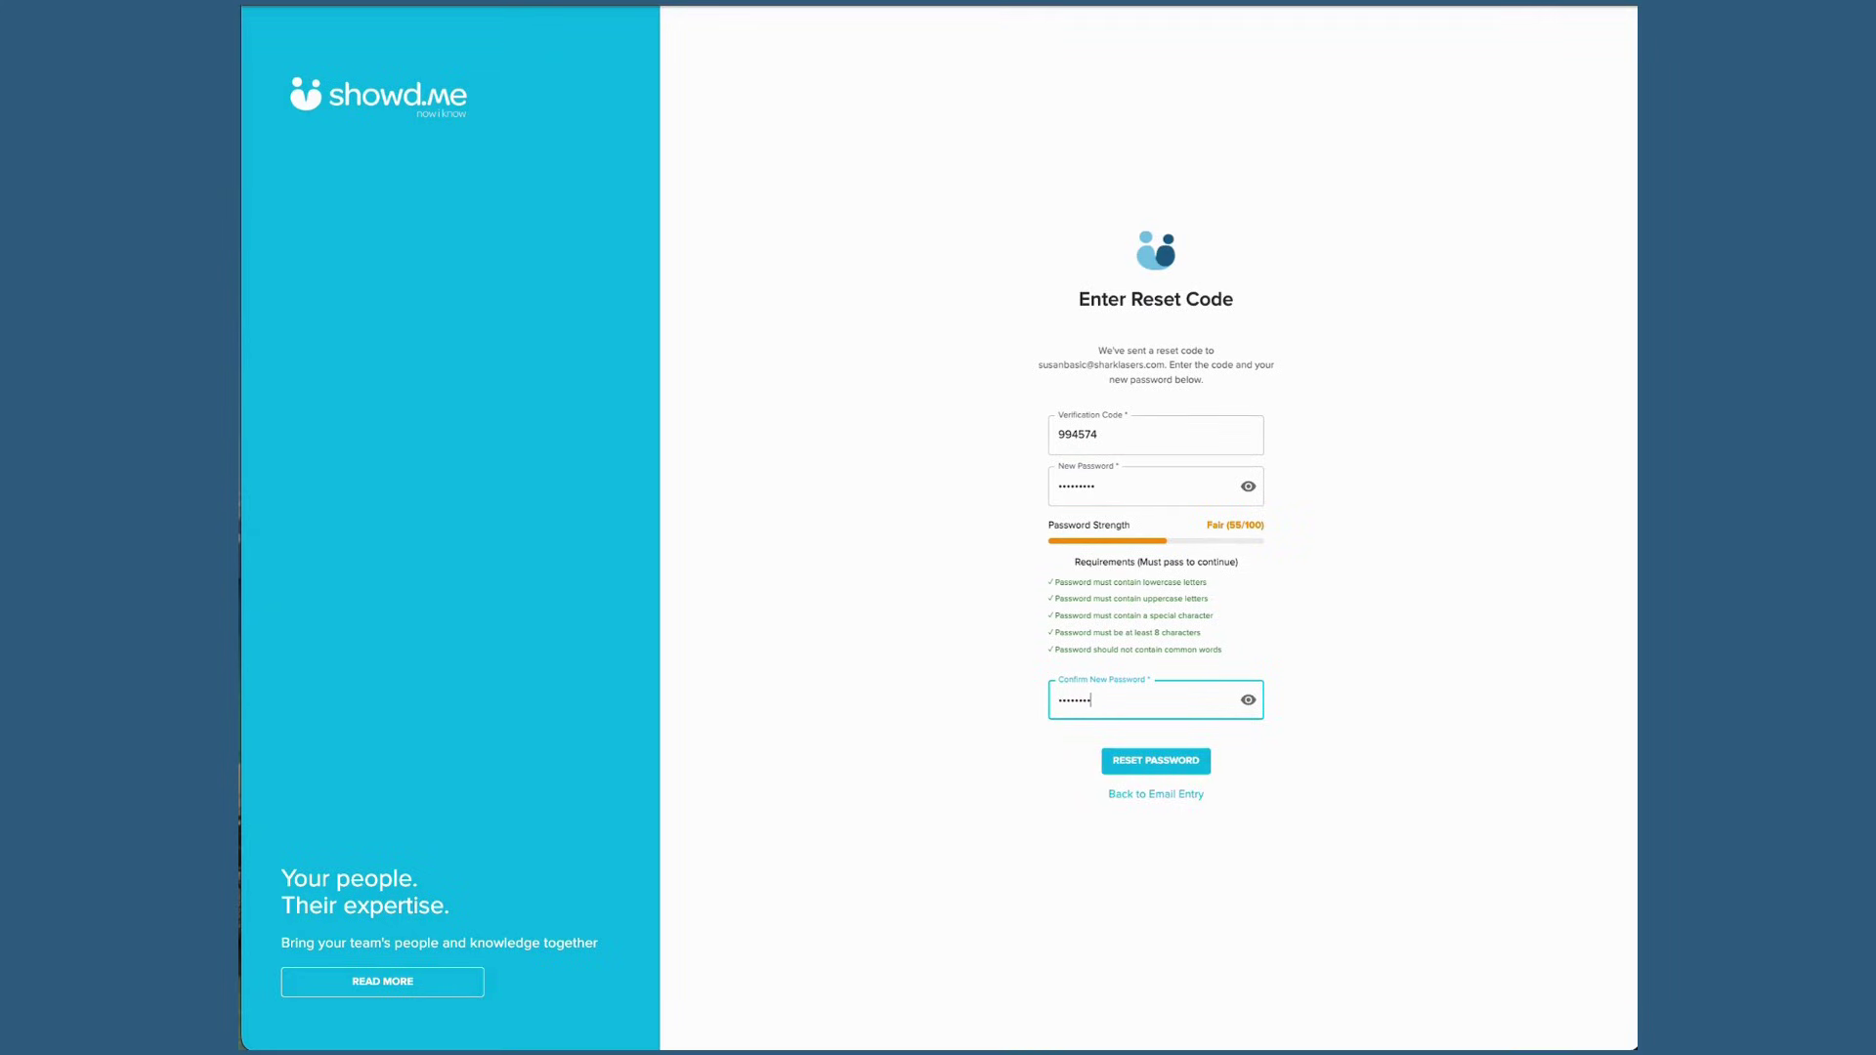
# Submit the password reset and send support the message 'Help! I need a username and password'
pyautogui.click(1140, 762)
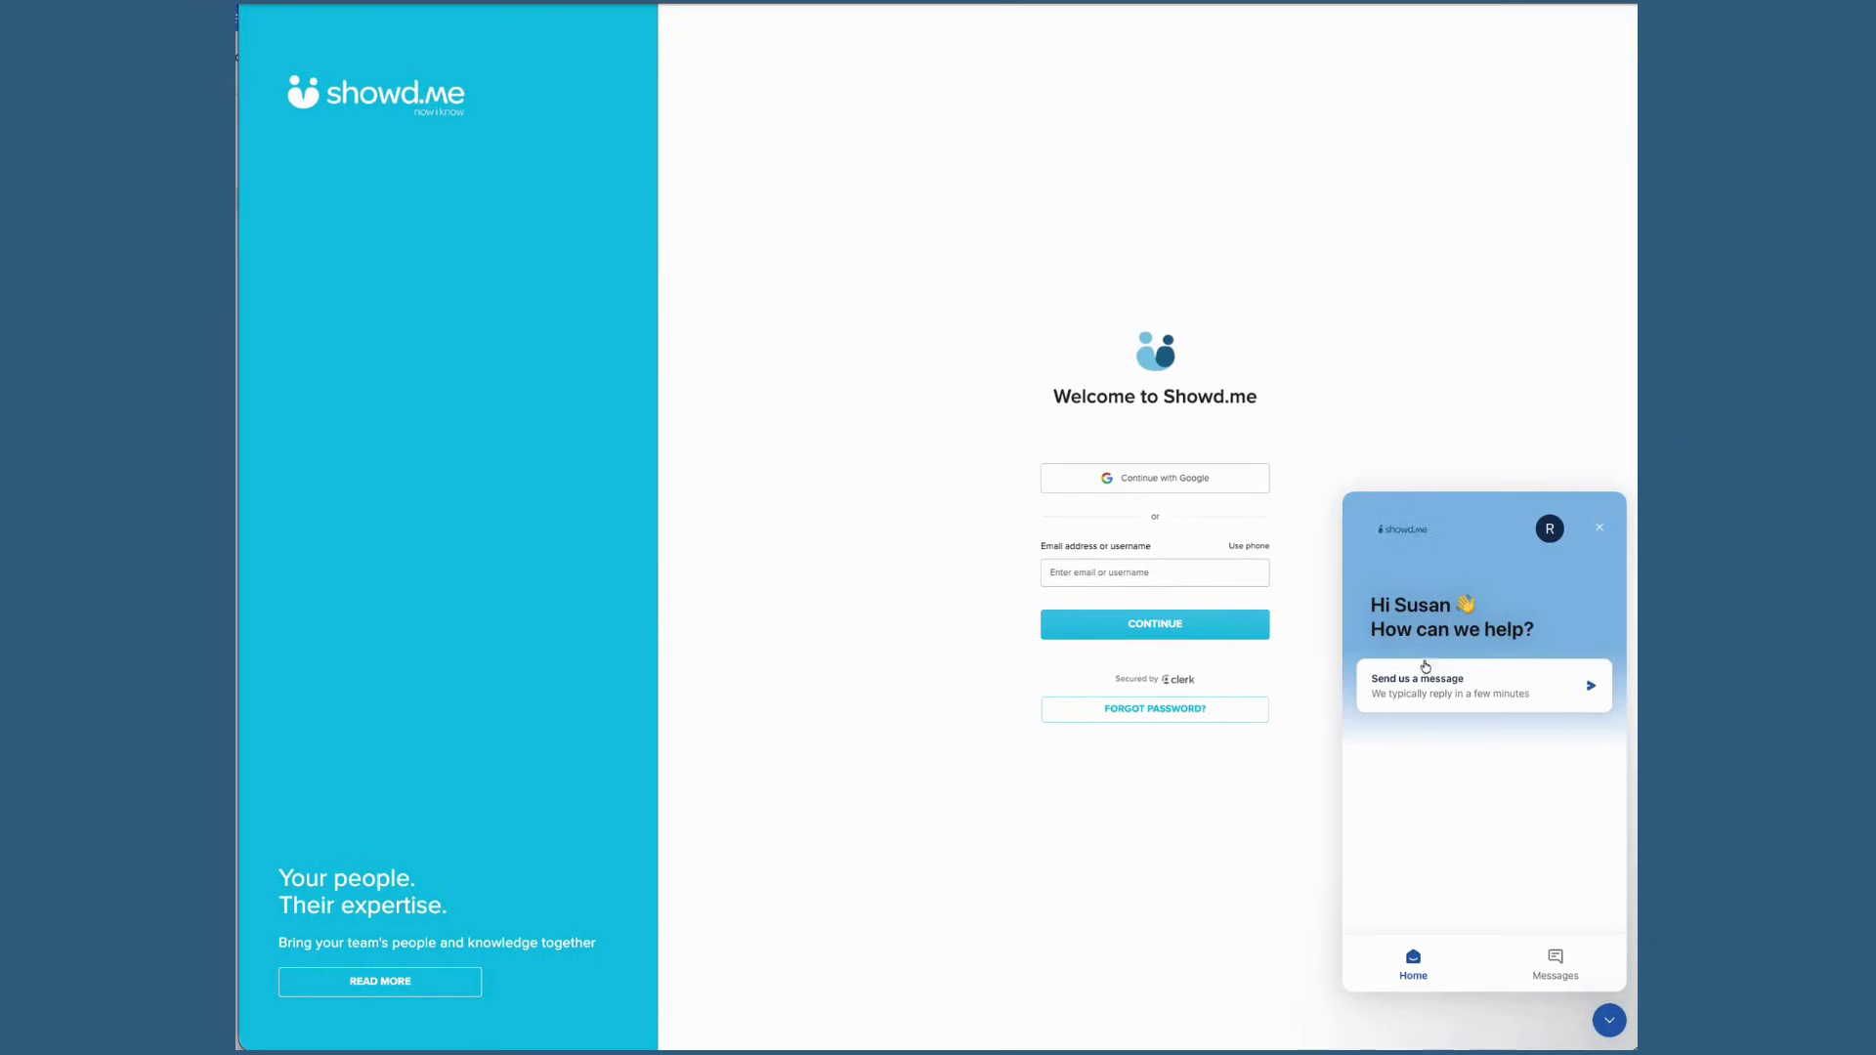
pyautogui.click(1440, 683)
pyautogui.write('H')
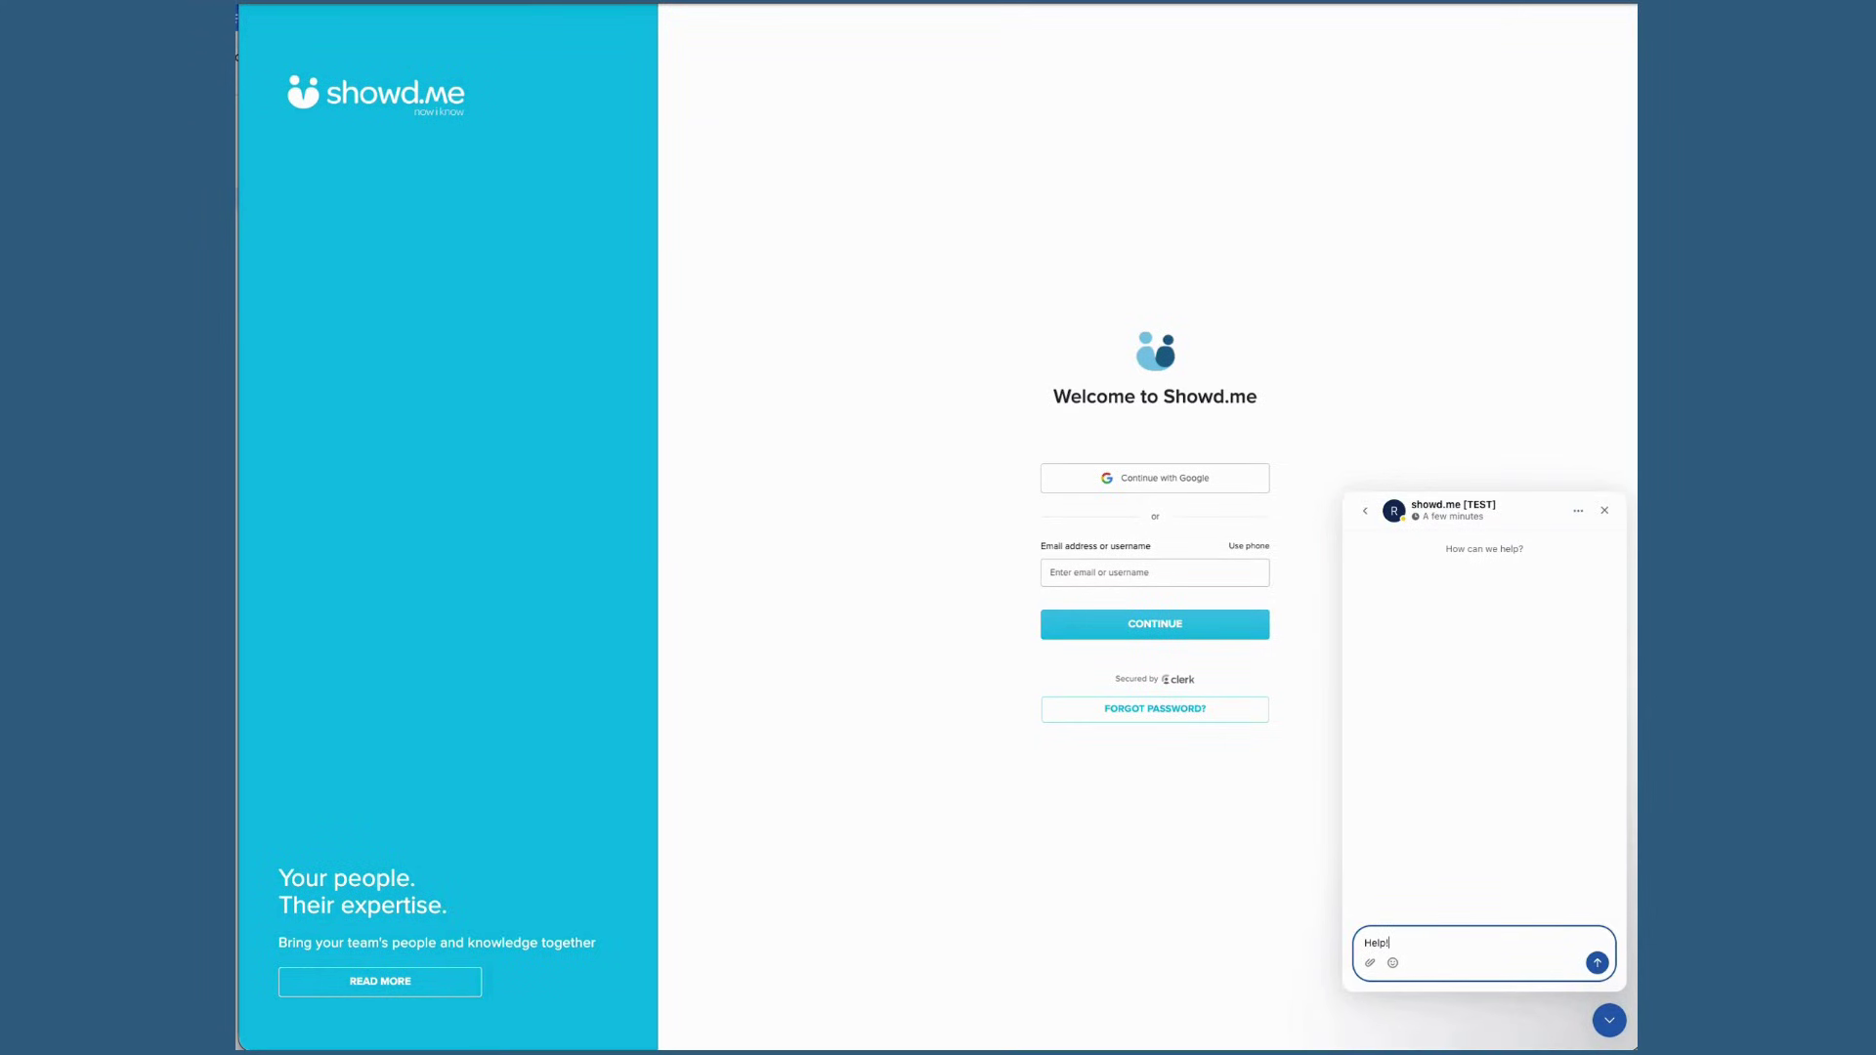
pyautogui.write('elp! I need a user')
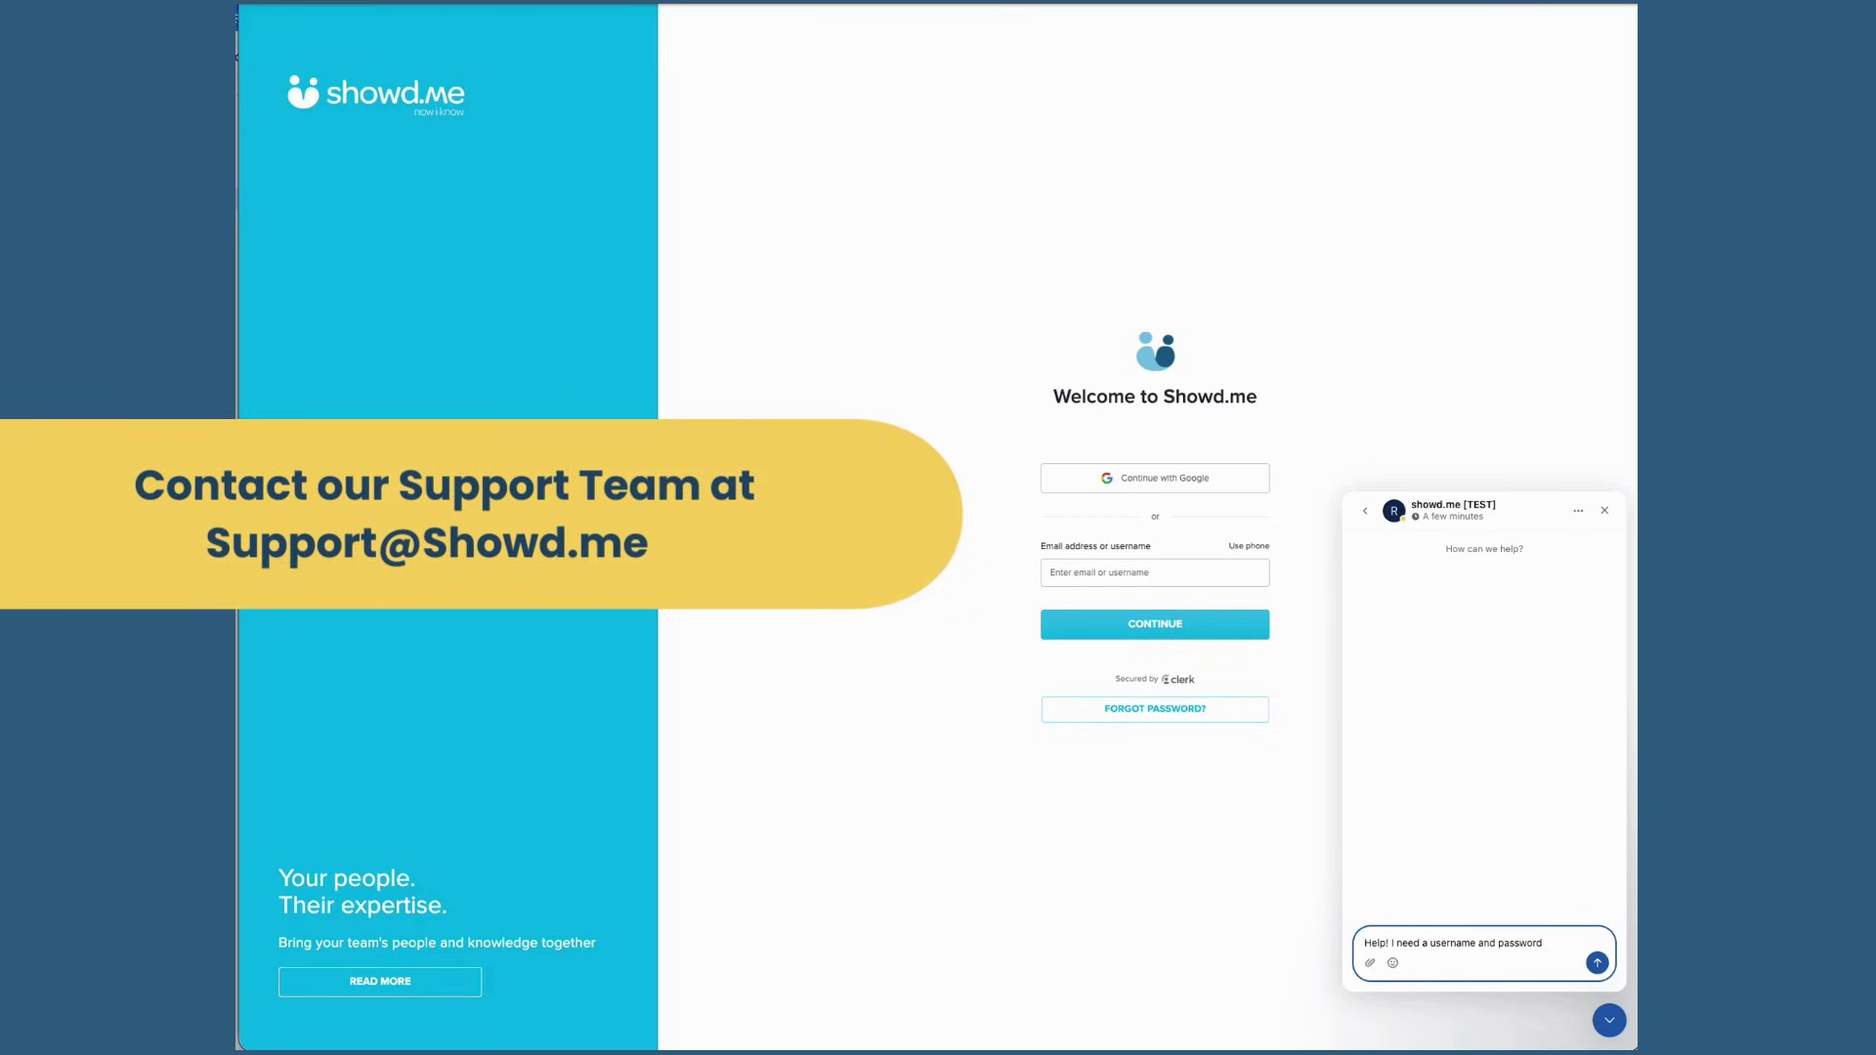
pyautogui.write('name and password')
pyautogui.click(1599, 966)
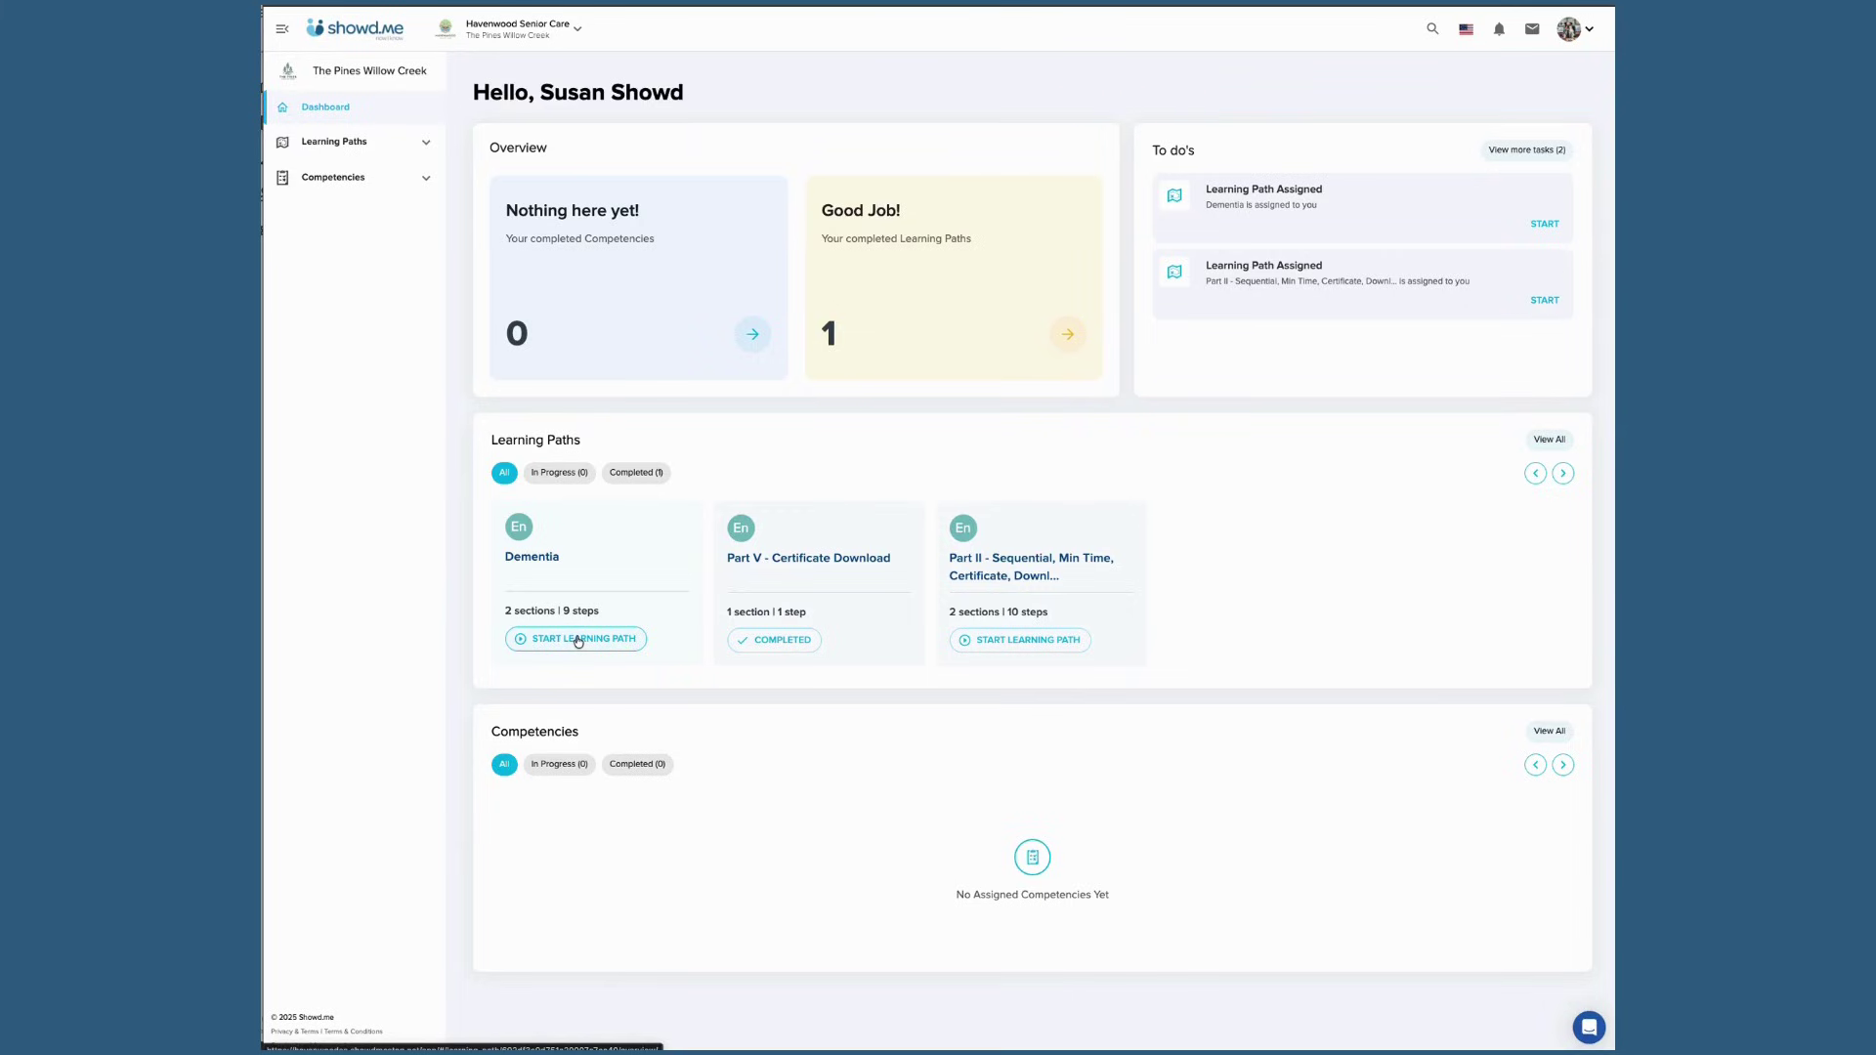
# Start the Dementia learning path and play the 'What is dementia?' video
pyautogui.click(578, 640)
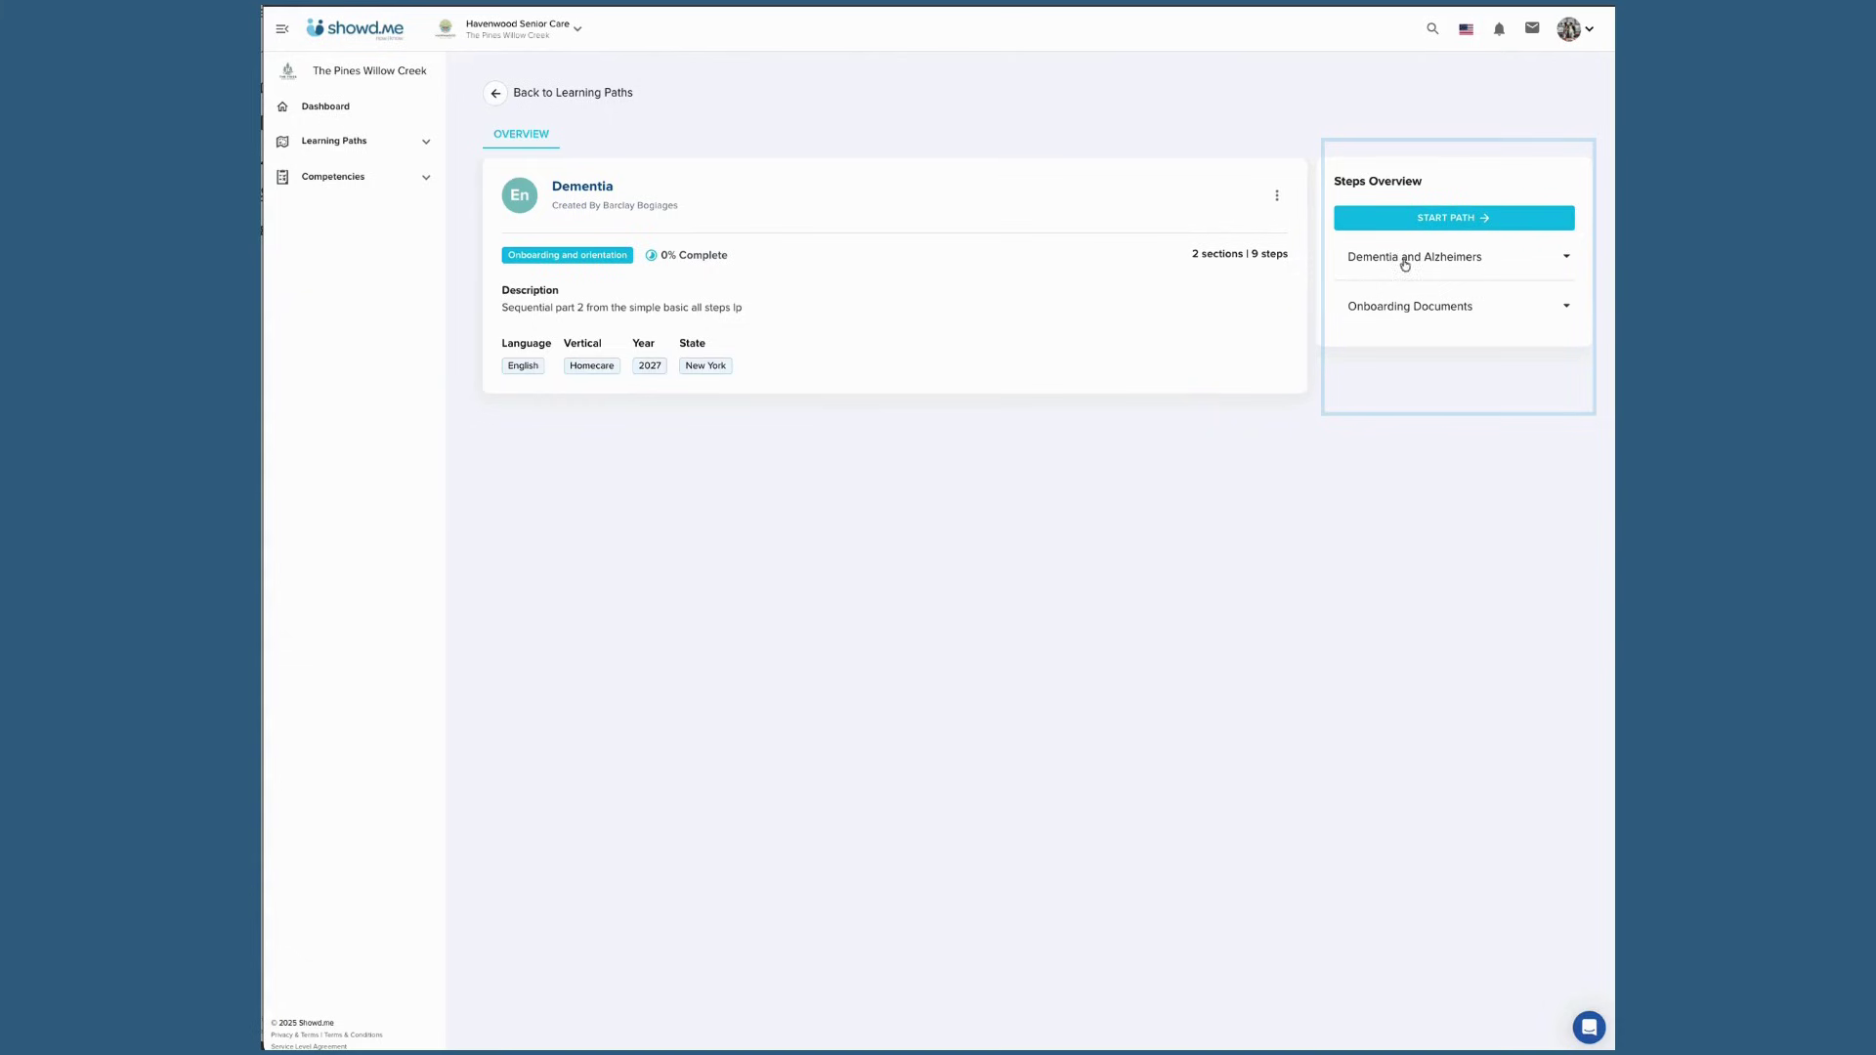
pyautogui.click(1471, 218)
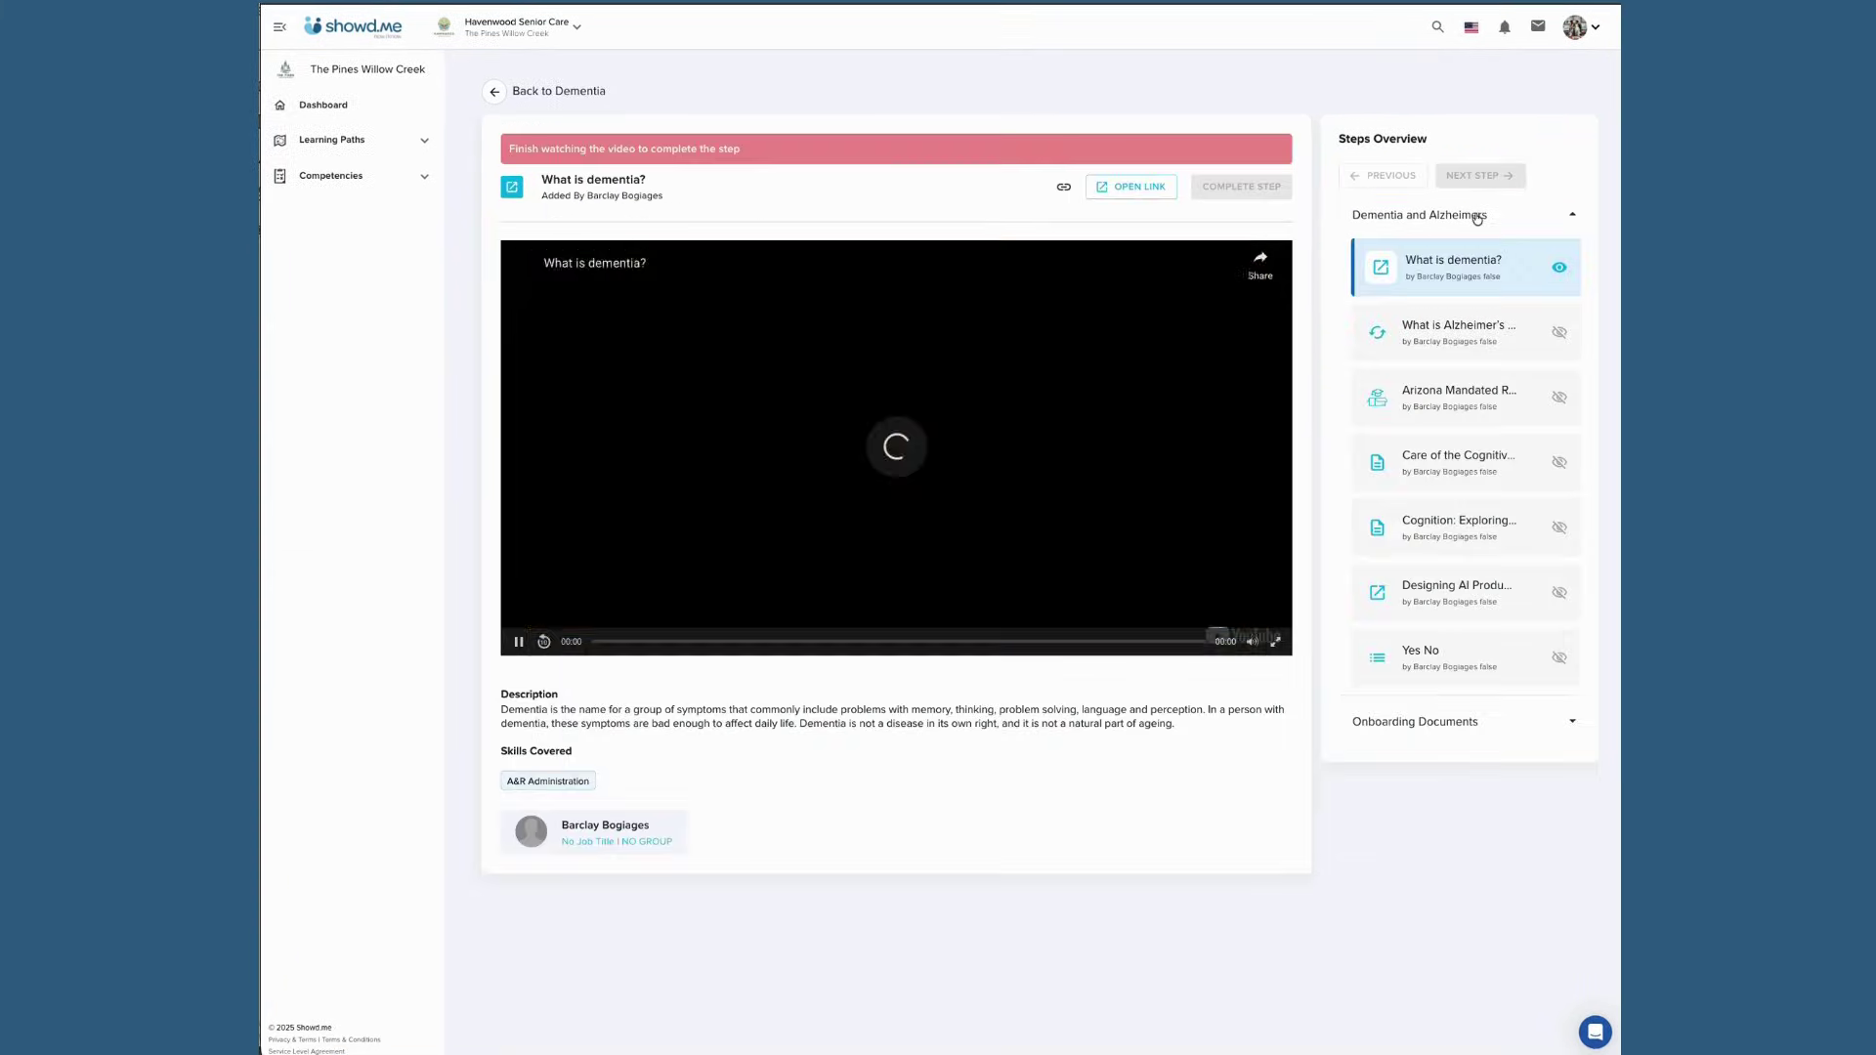
pyautogui.click(518, 643)
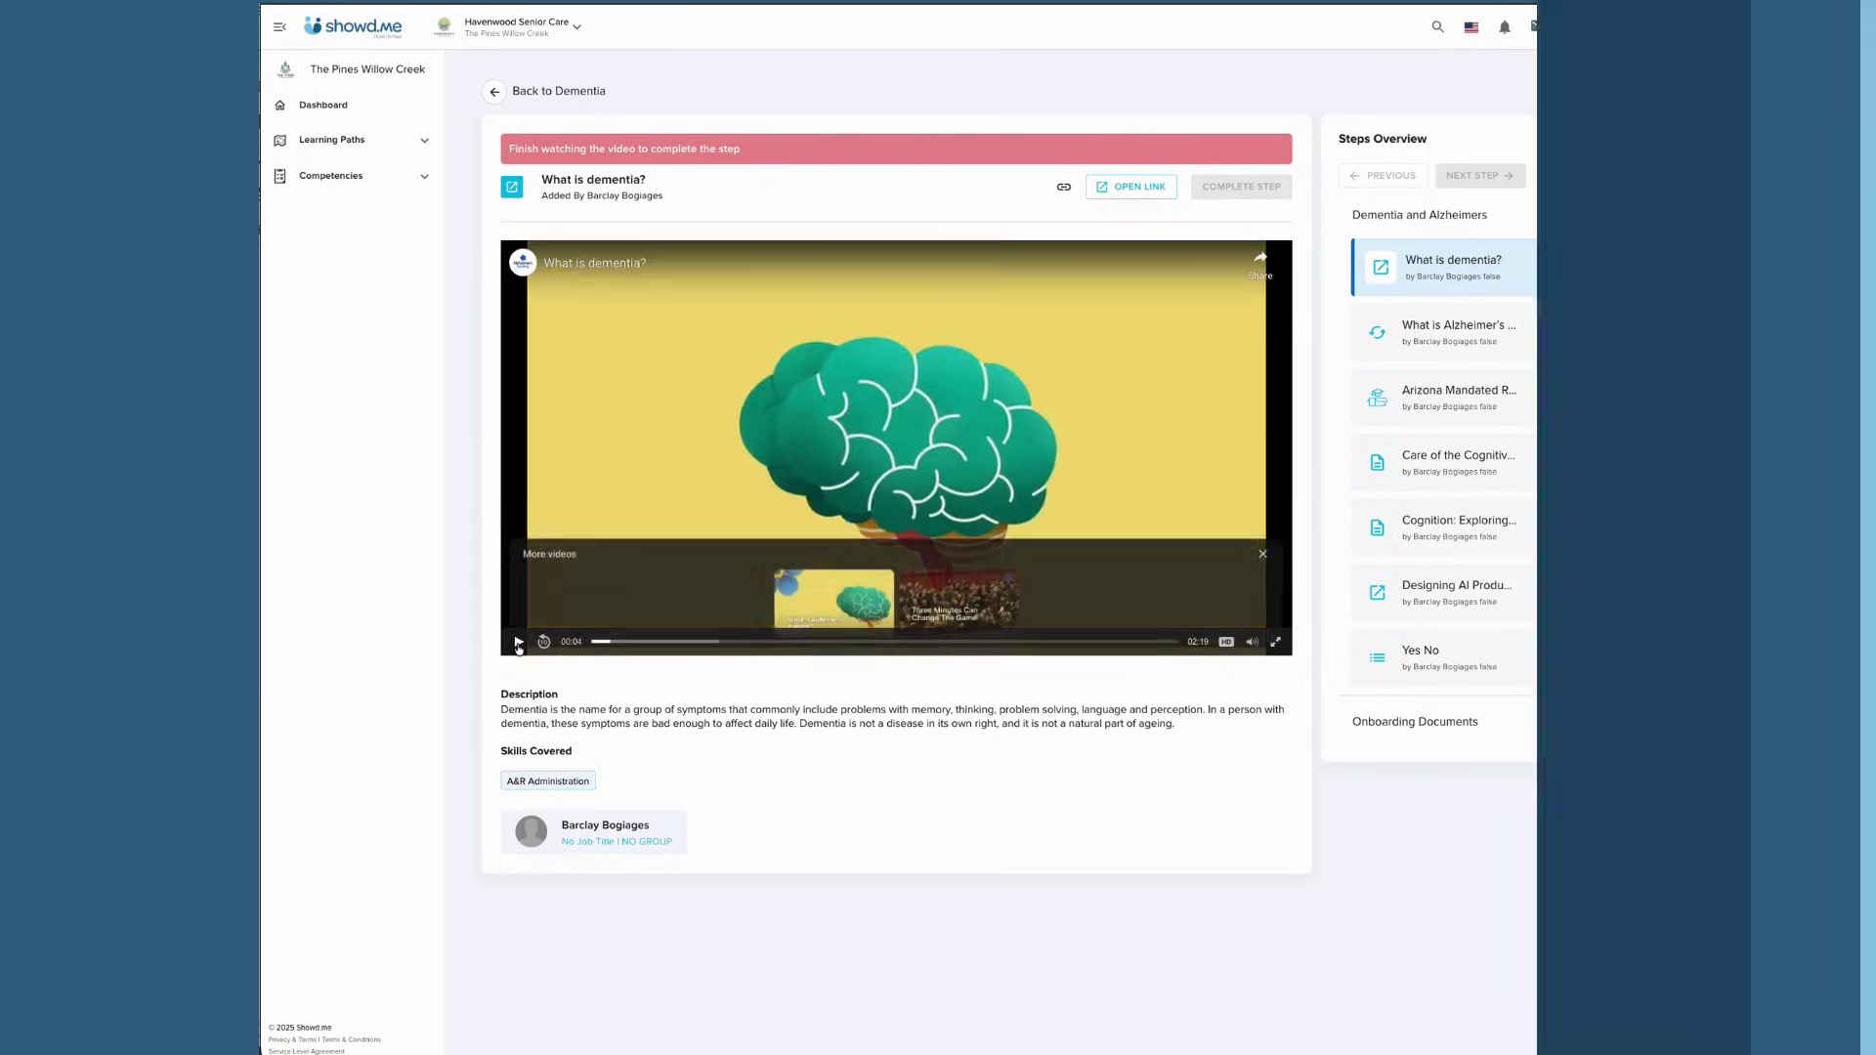
# Finish 'What is dementia?', play the Alzheimer's Disease video, then mark that step complete
pyautogui.click(1466, 186)
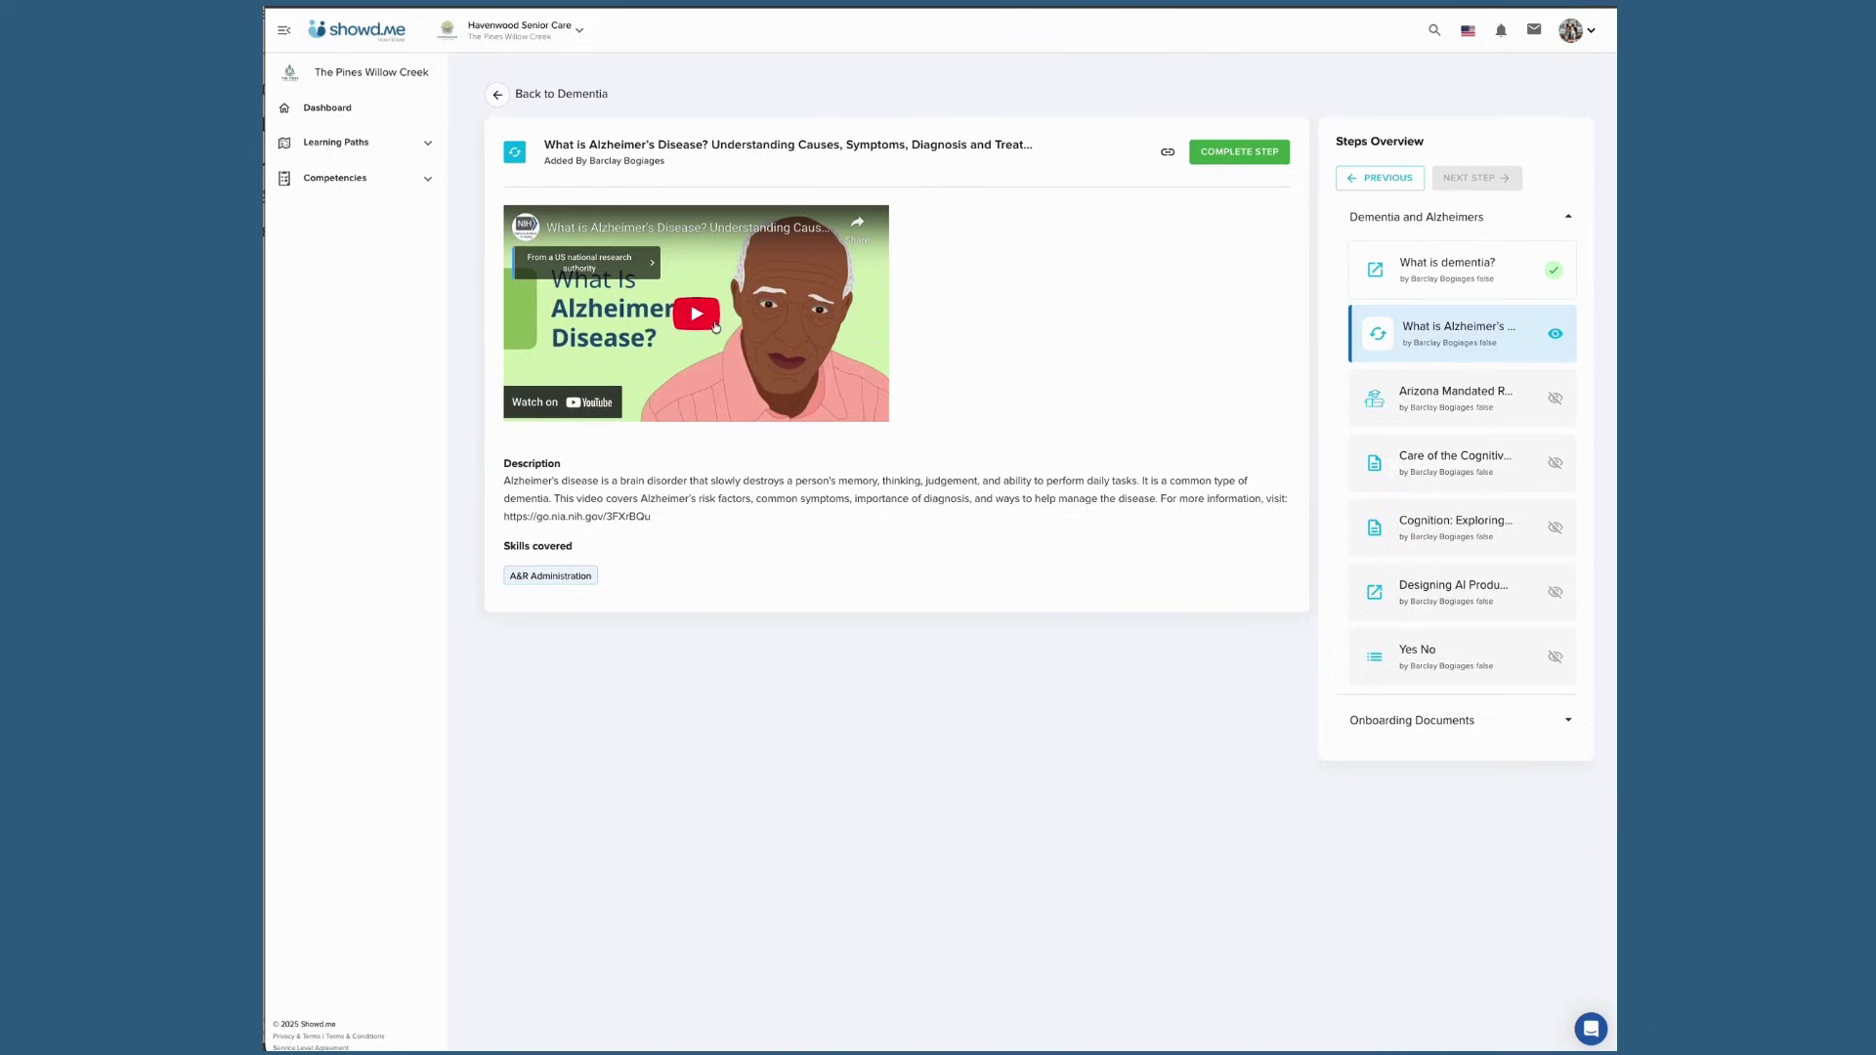
pyautogui.click(713, 324)
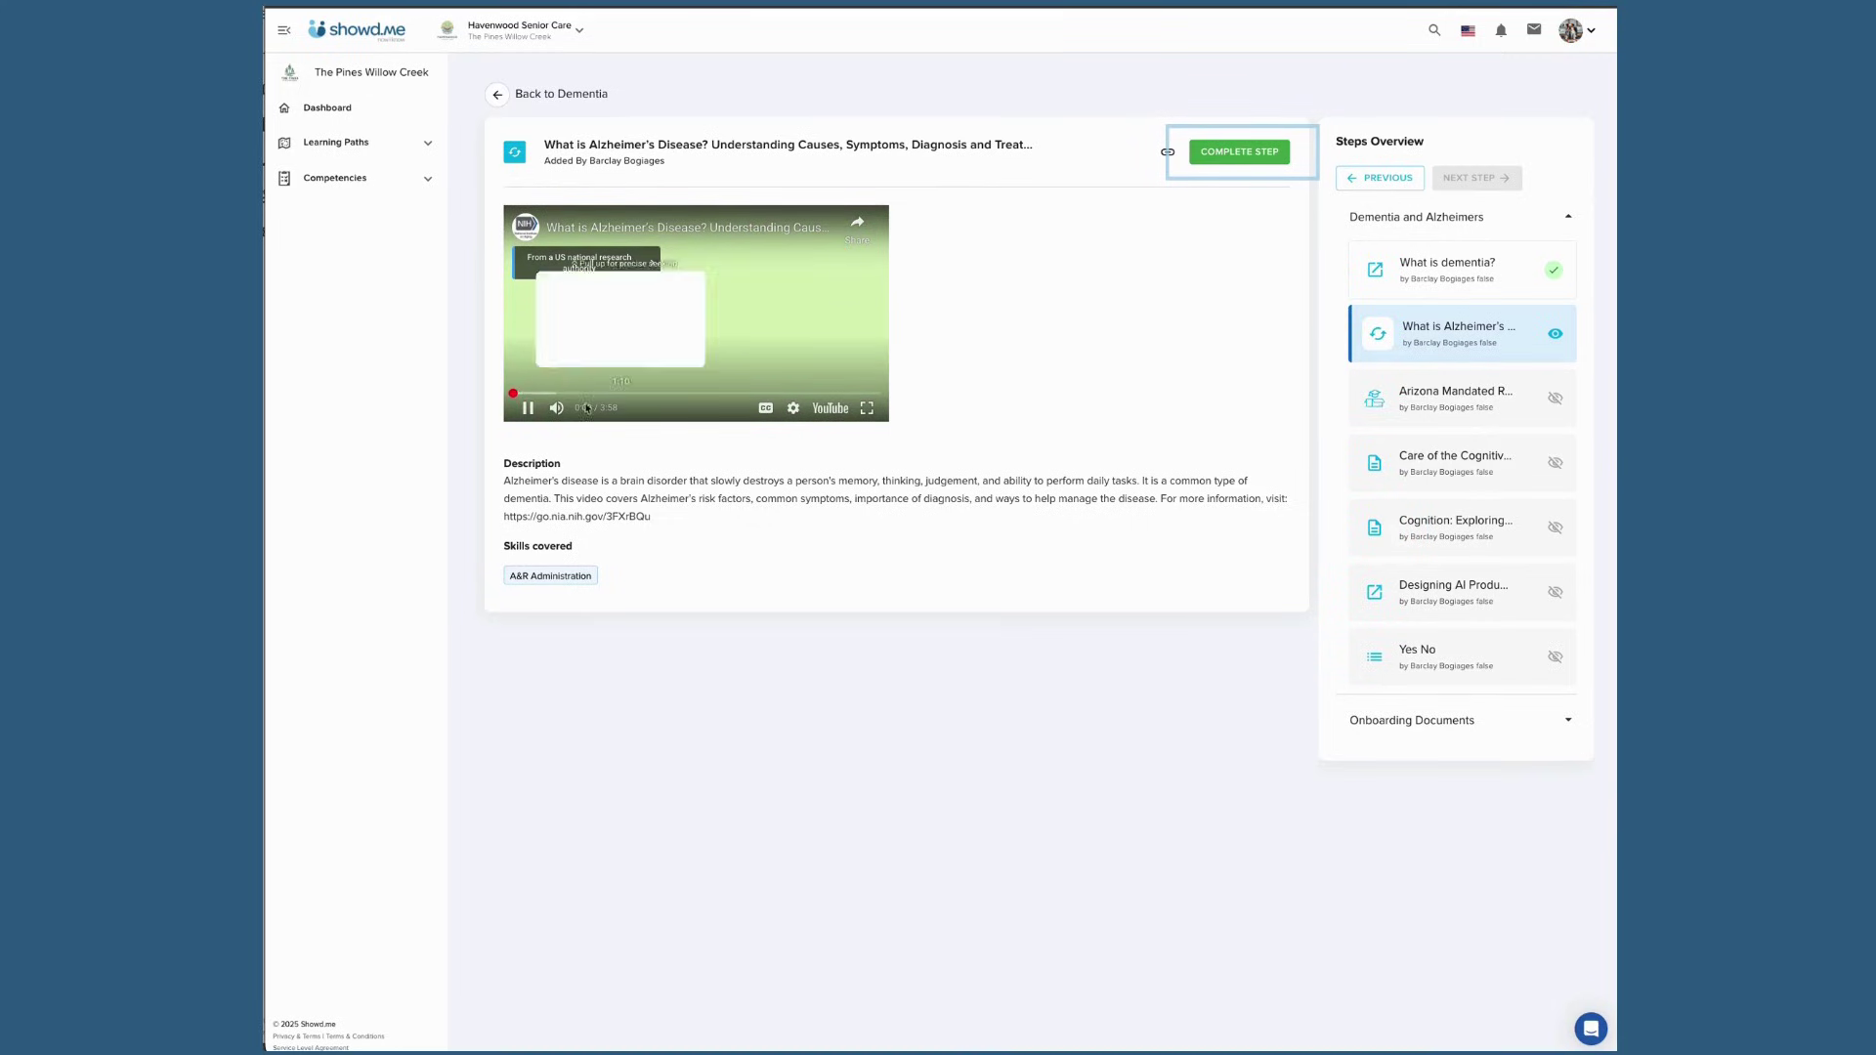
pyautogui.click(529, 411)
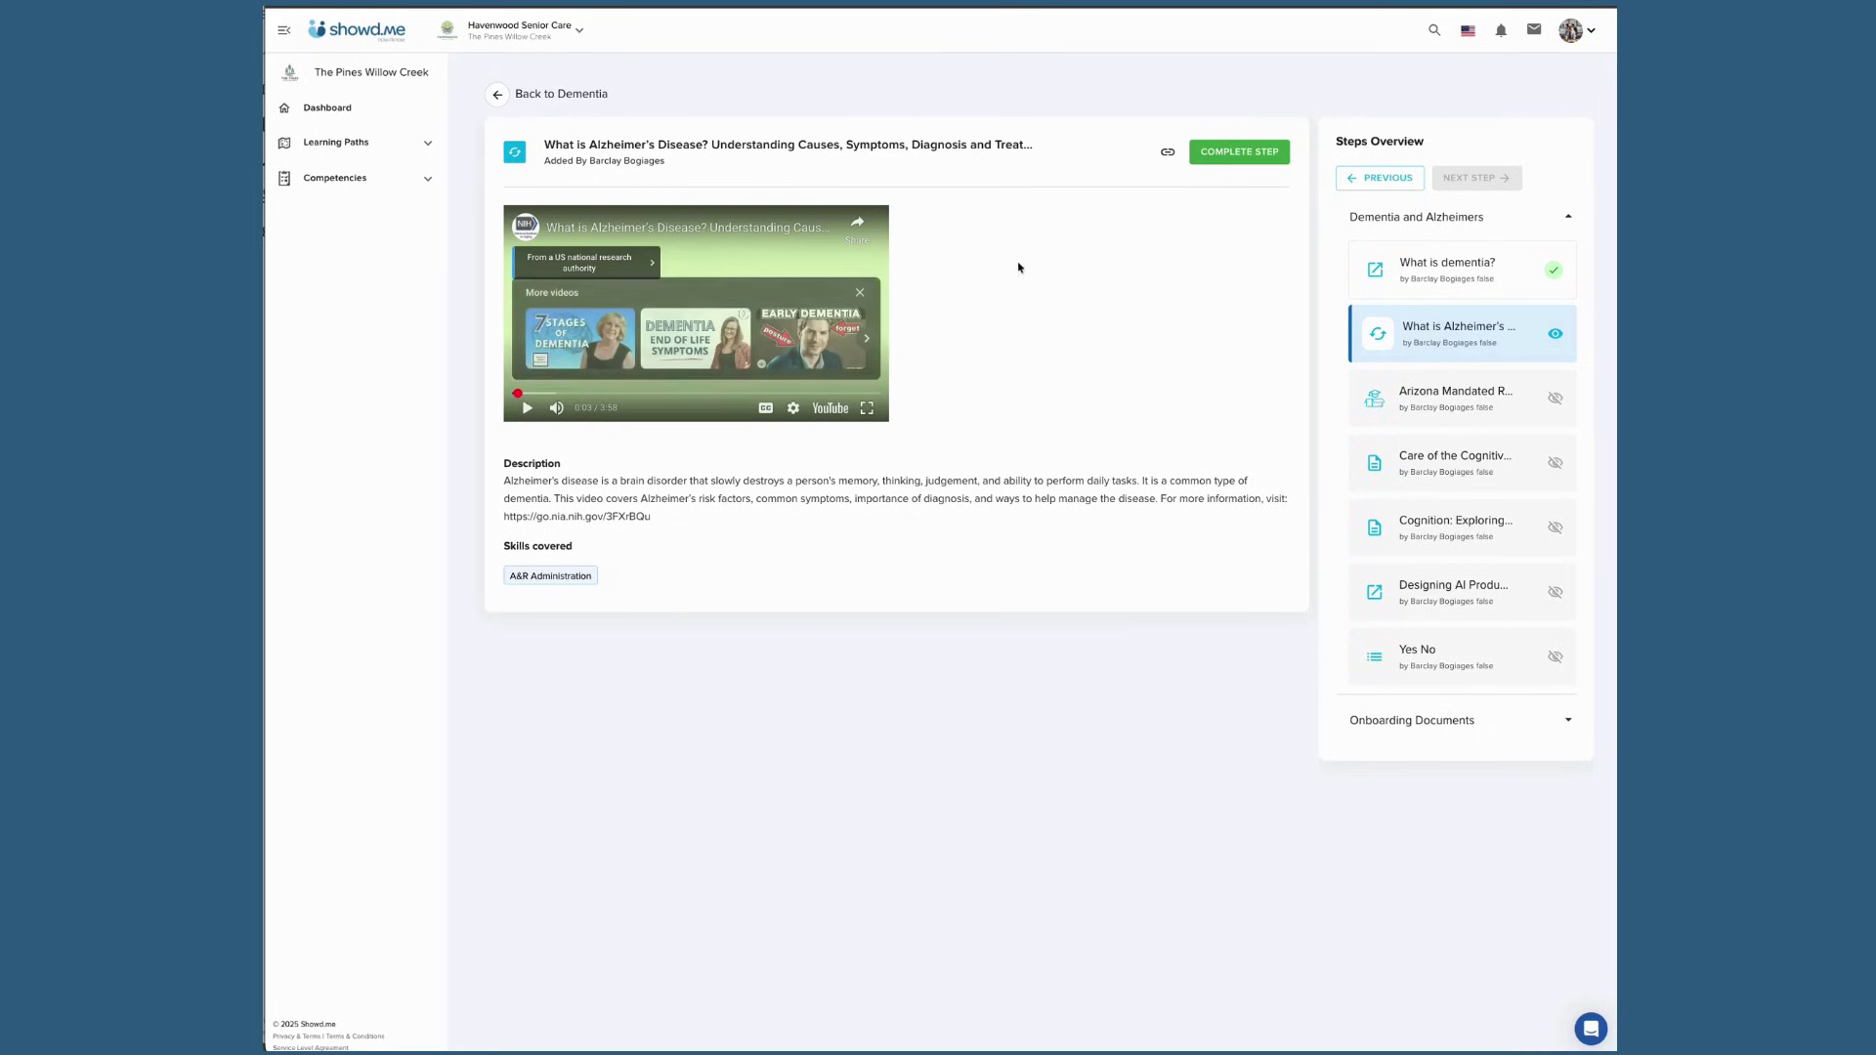
pyautogui.click(1239, 153)
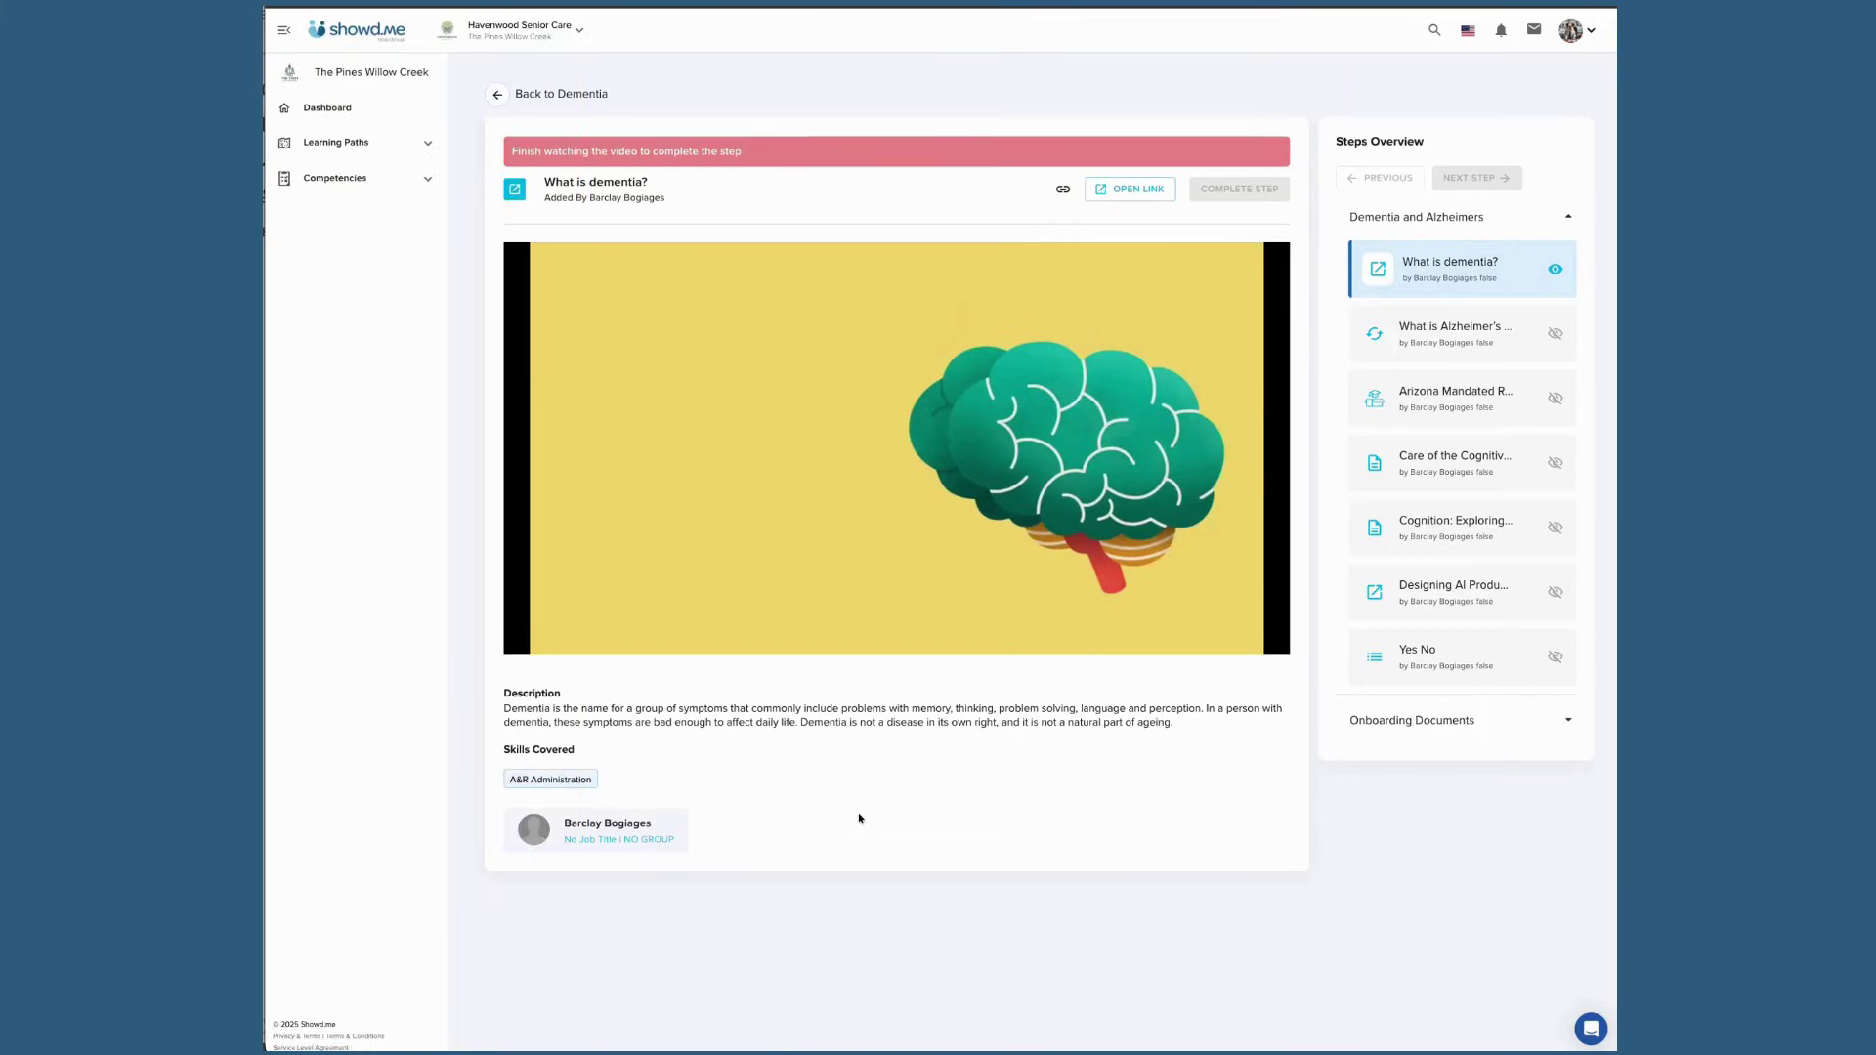
pyautogui.moveTo(1059, 443)
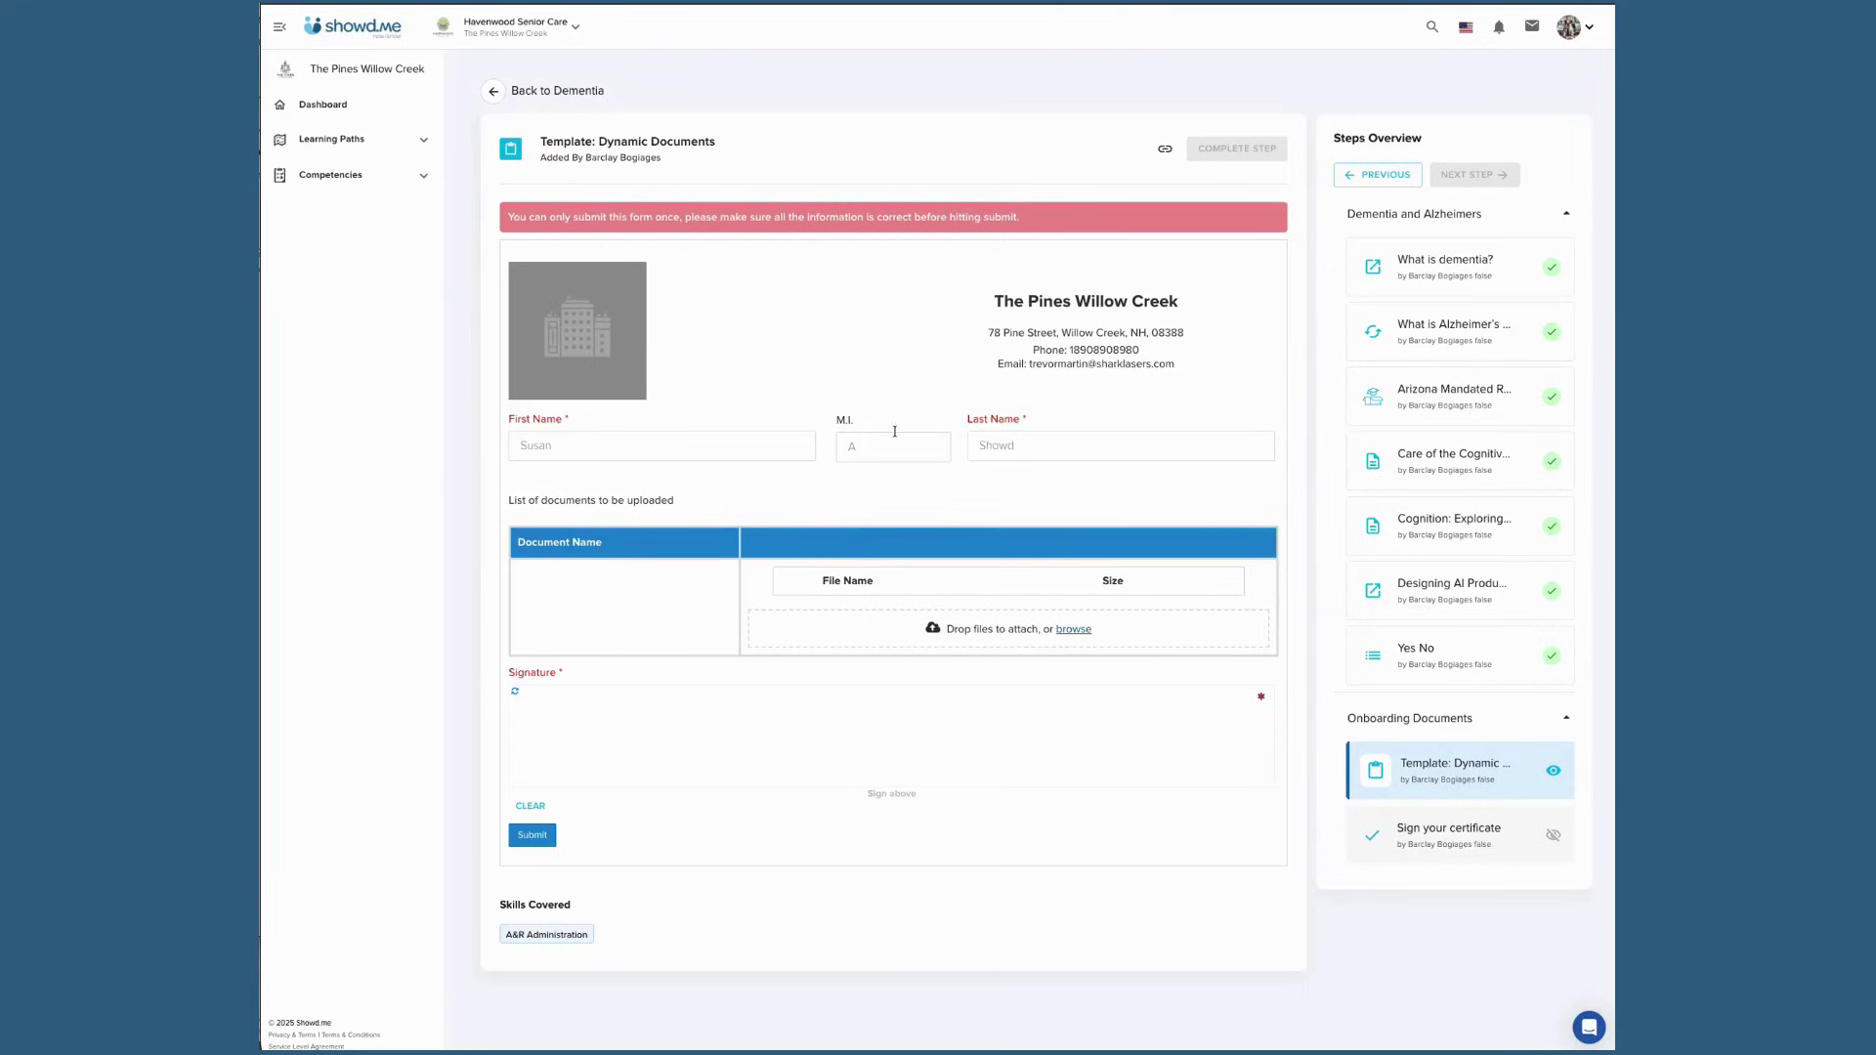
# Edit the M.I. field, attach the Compression Stockings PDF, draw a signature, and submit the form
pyautogui.click(900, 447)
pyautogui.click(1083, 628)
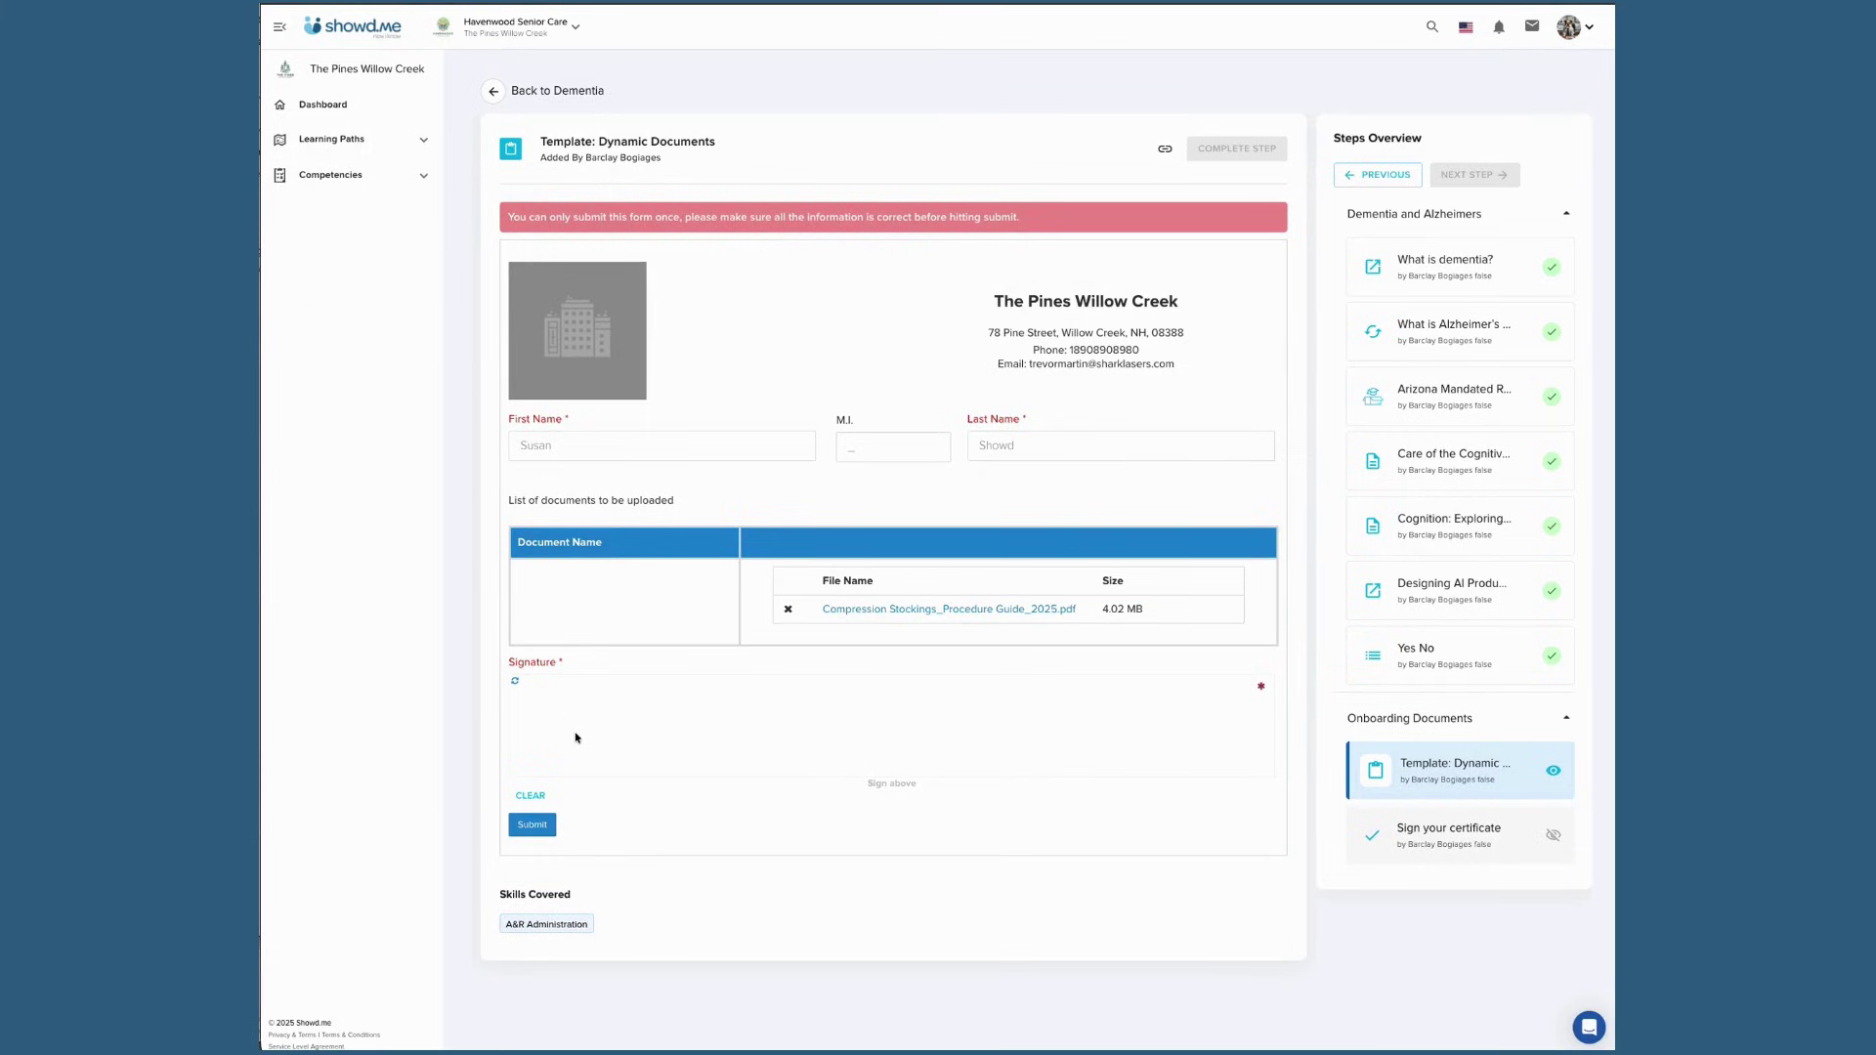
pyautogui.click(632, 696)
pyautogui.moveTo(587, 739); pyautogui.dragTo(1205, 731)
pyautogui.click(543, 827)
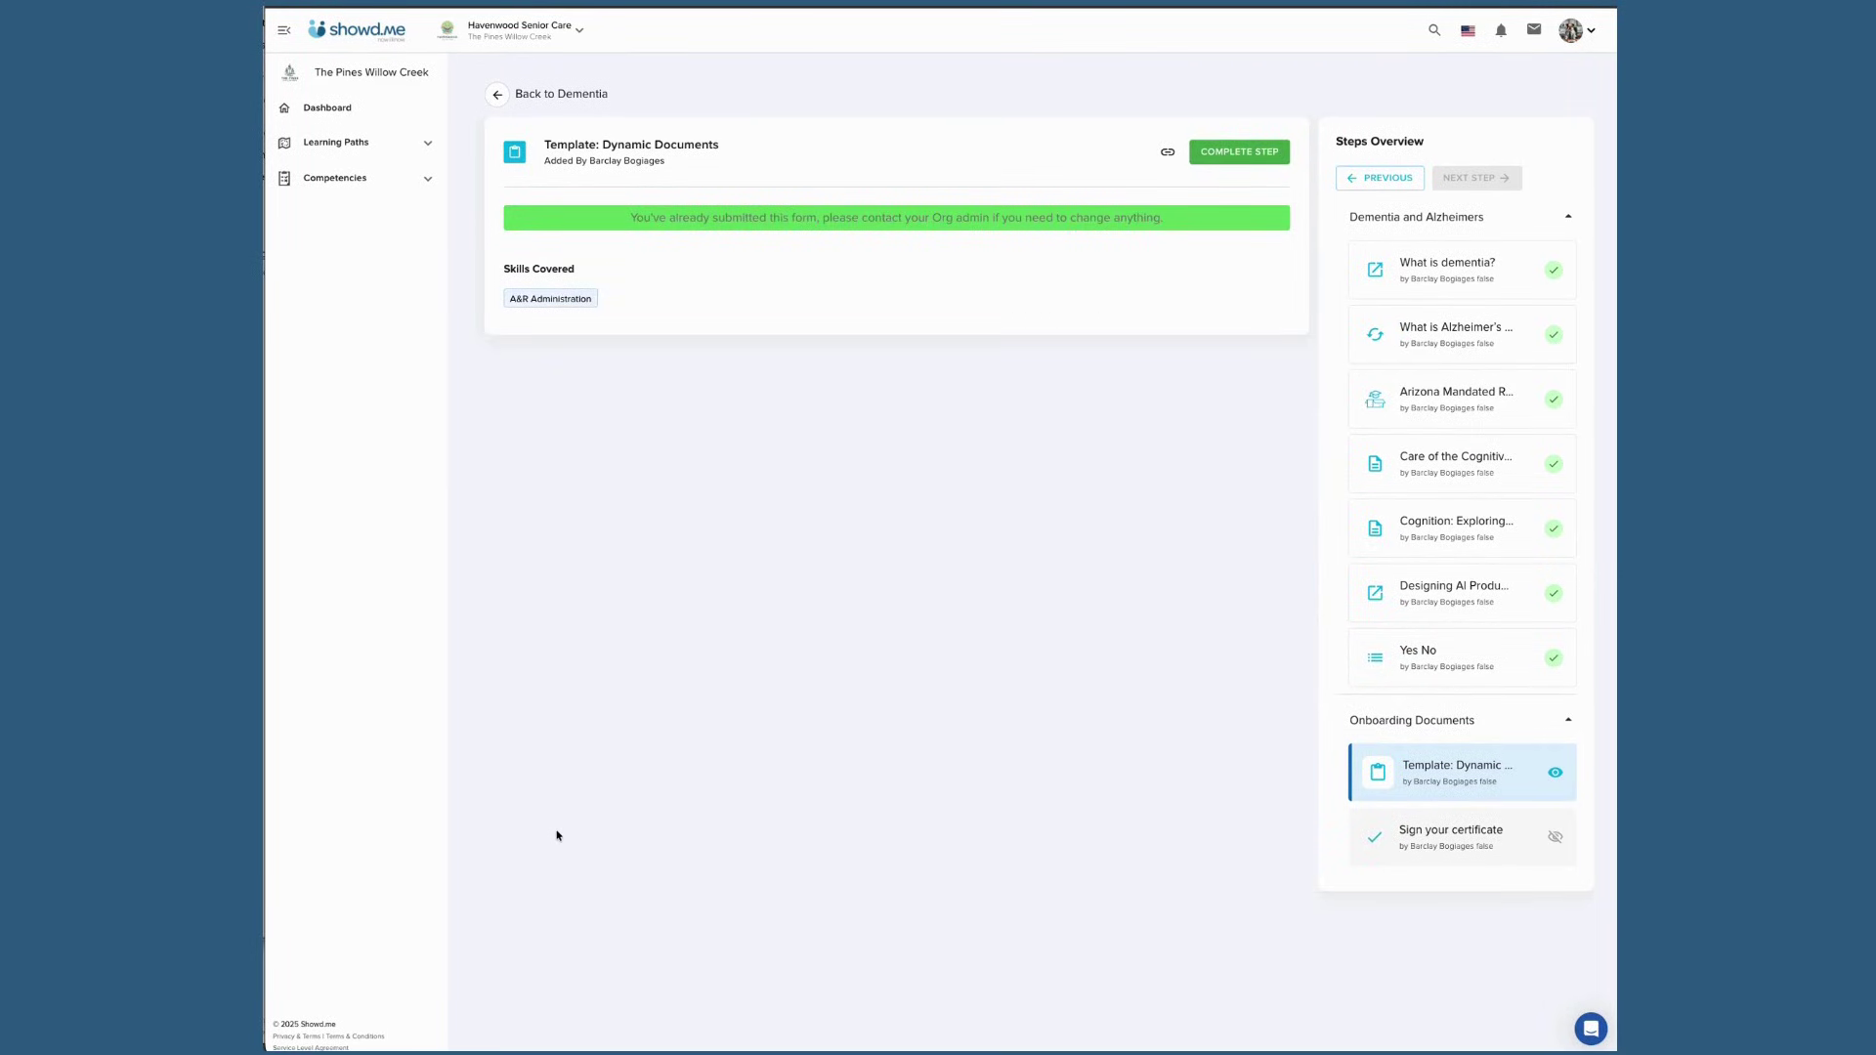
# Complete the form step, start Employee Health and Wellness, and open the Creating Healthy Meals lesson
pyautogui.click(1241, 159)
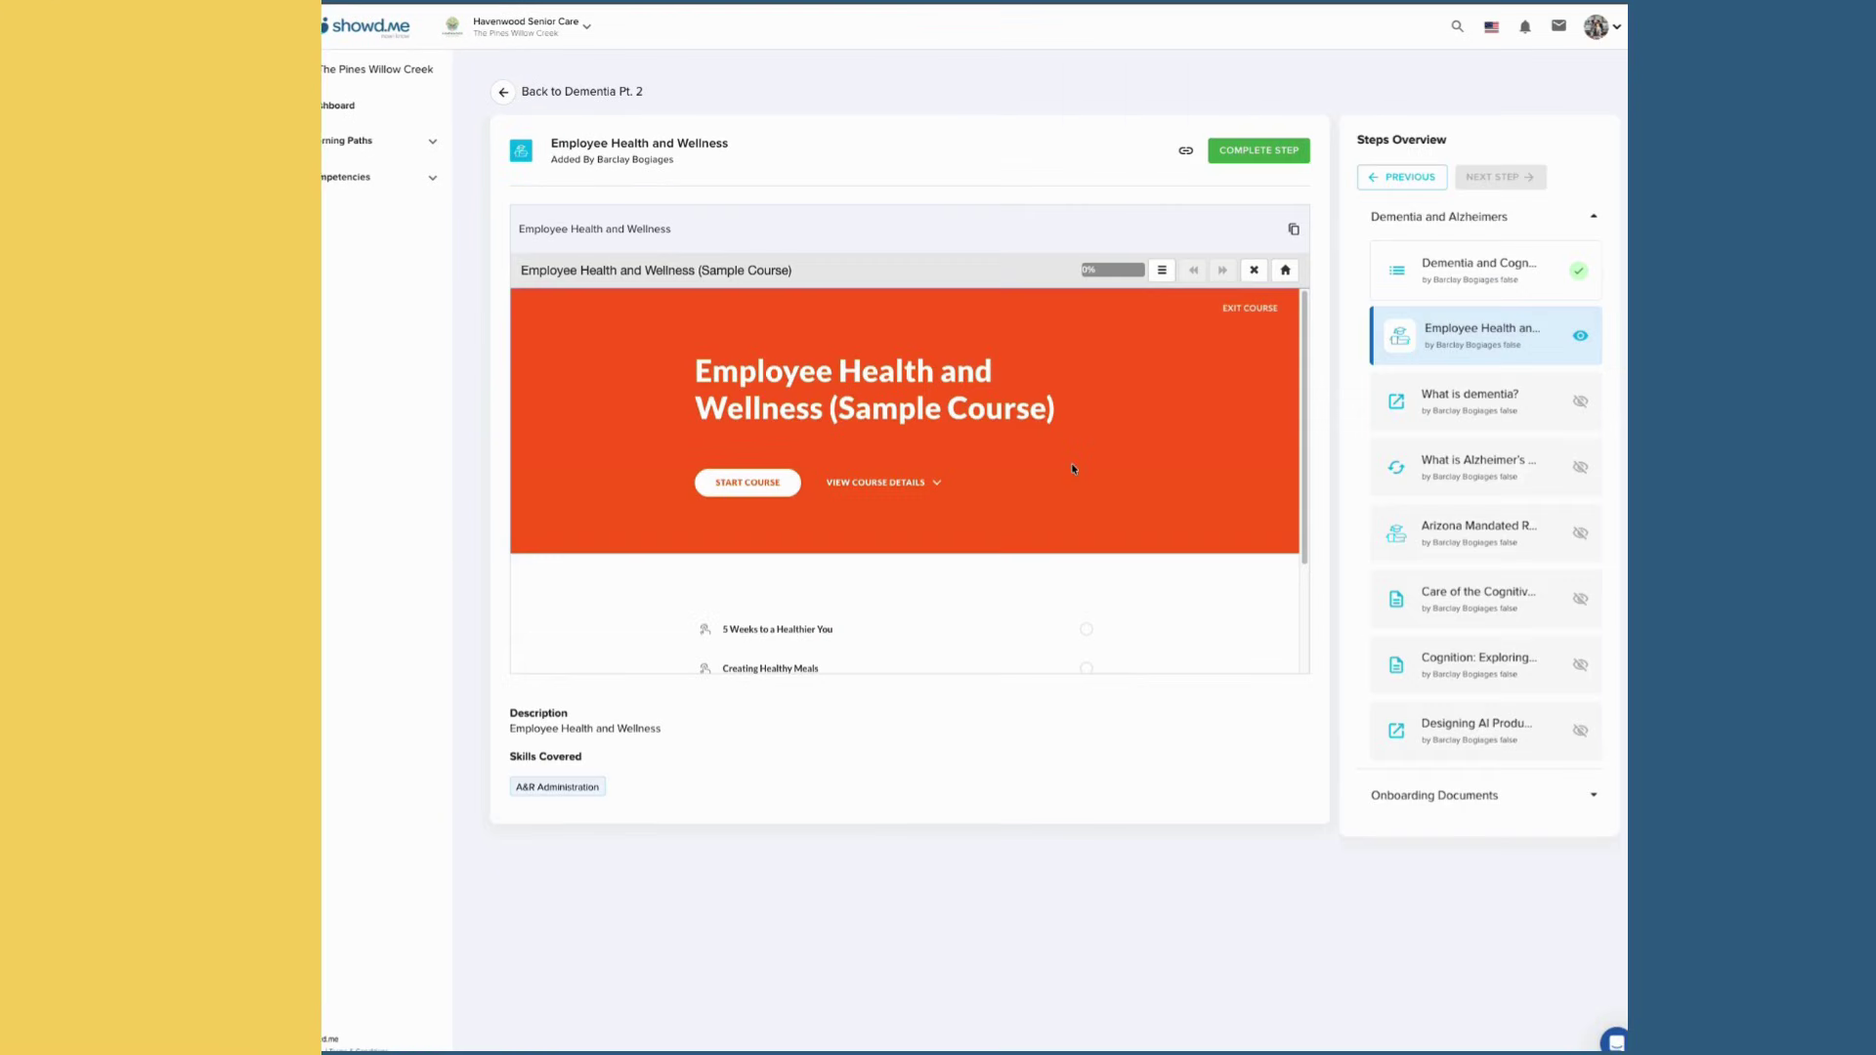
pyautogui.click(734, 483)
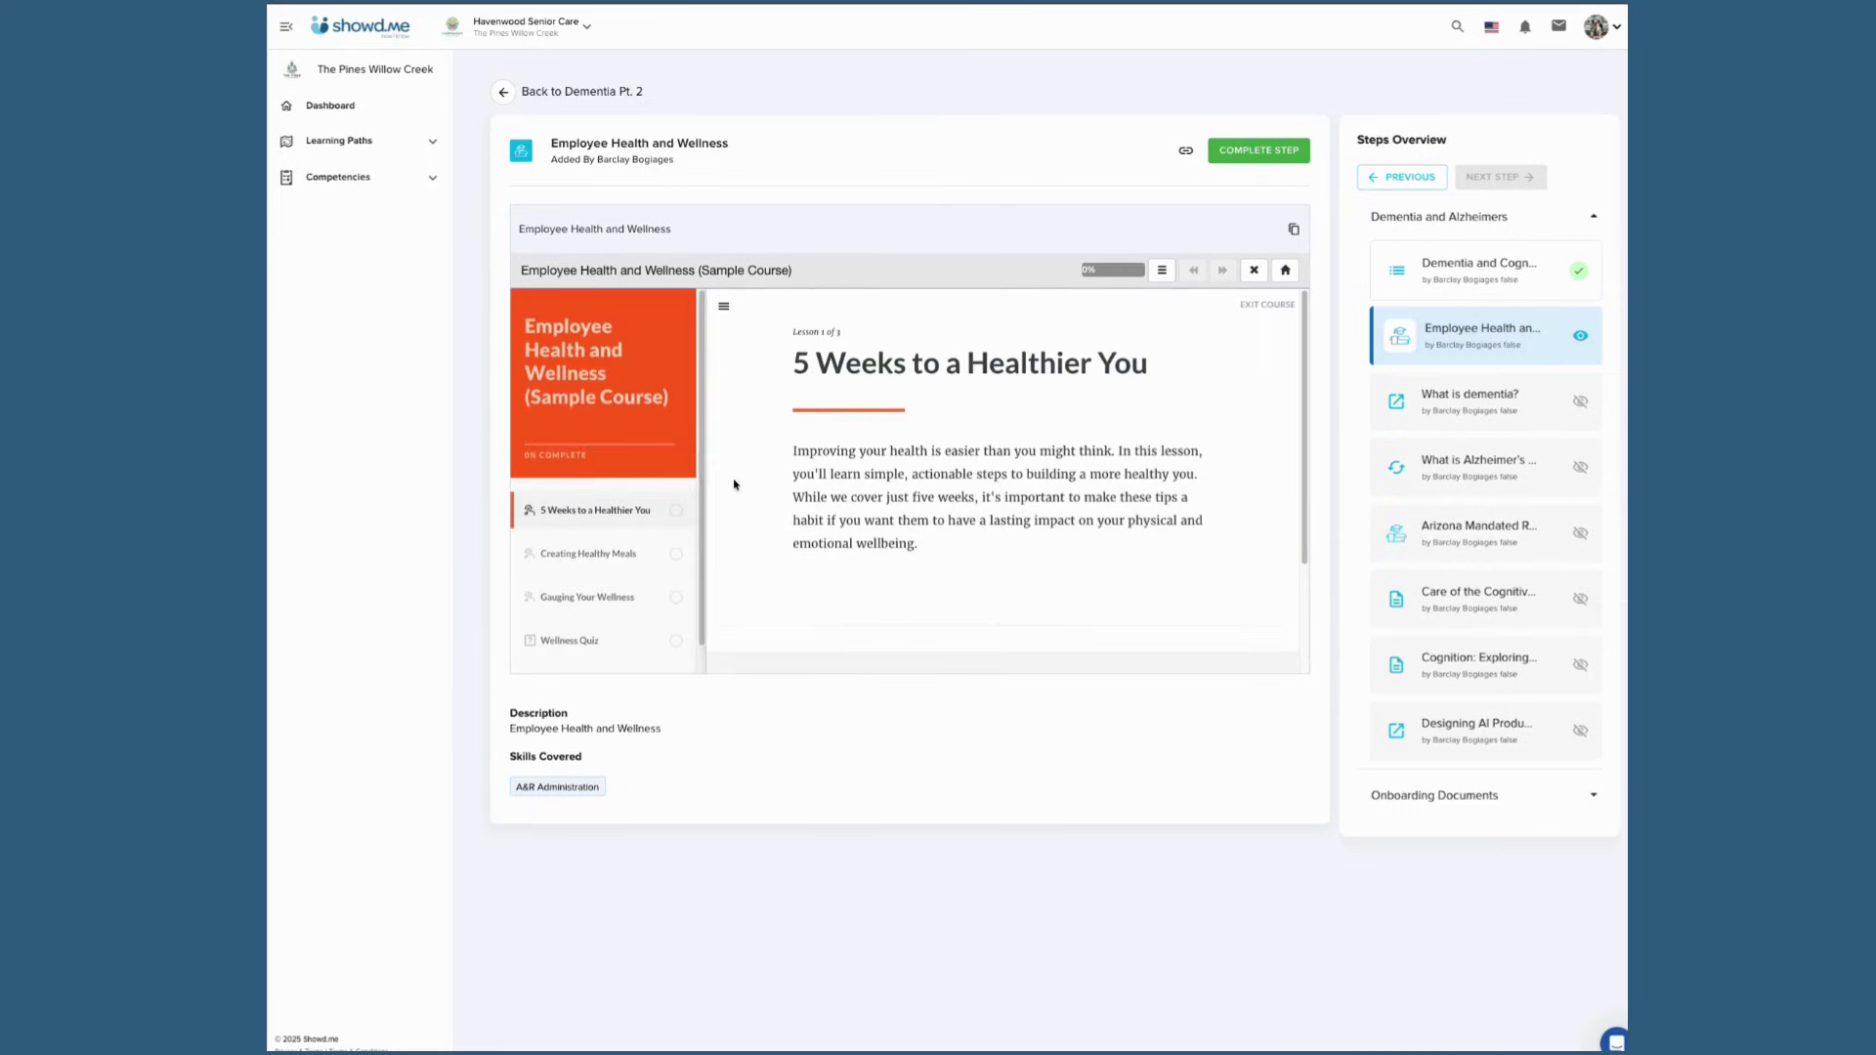
pyautogui.scroll(-3, 839, 499)
pyautogui.scroll(-7, 839, 499)
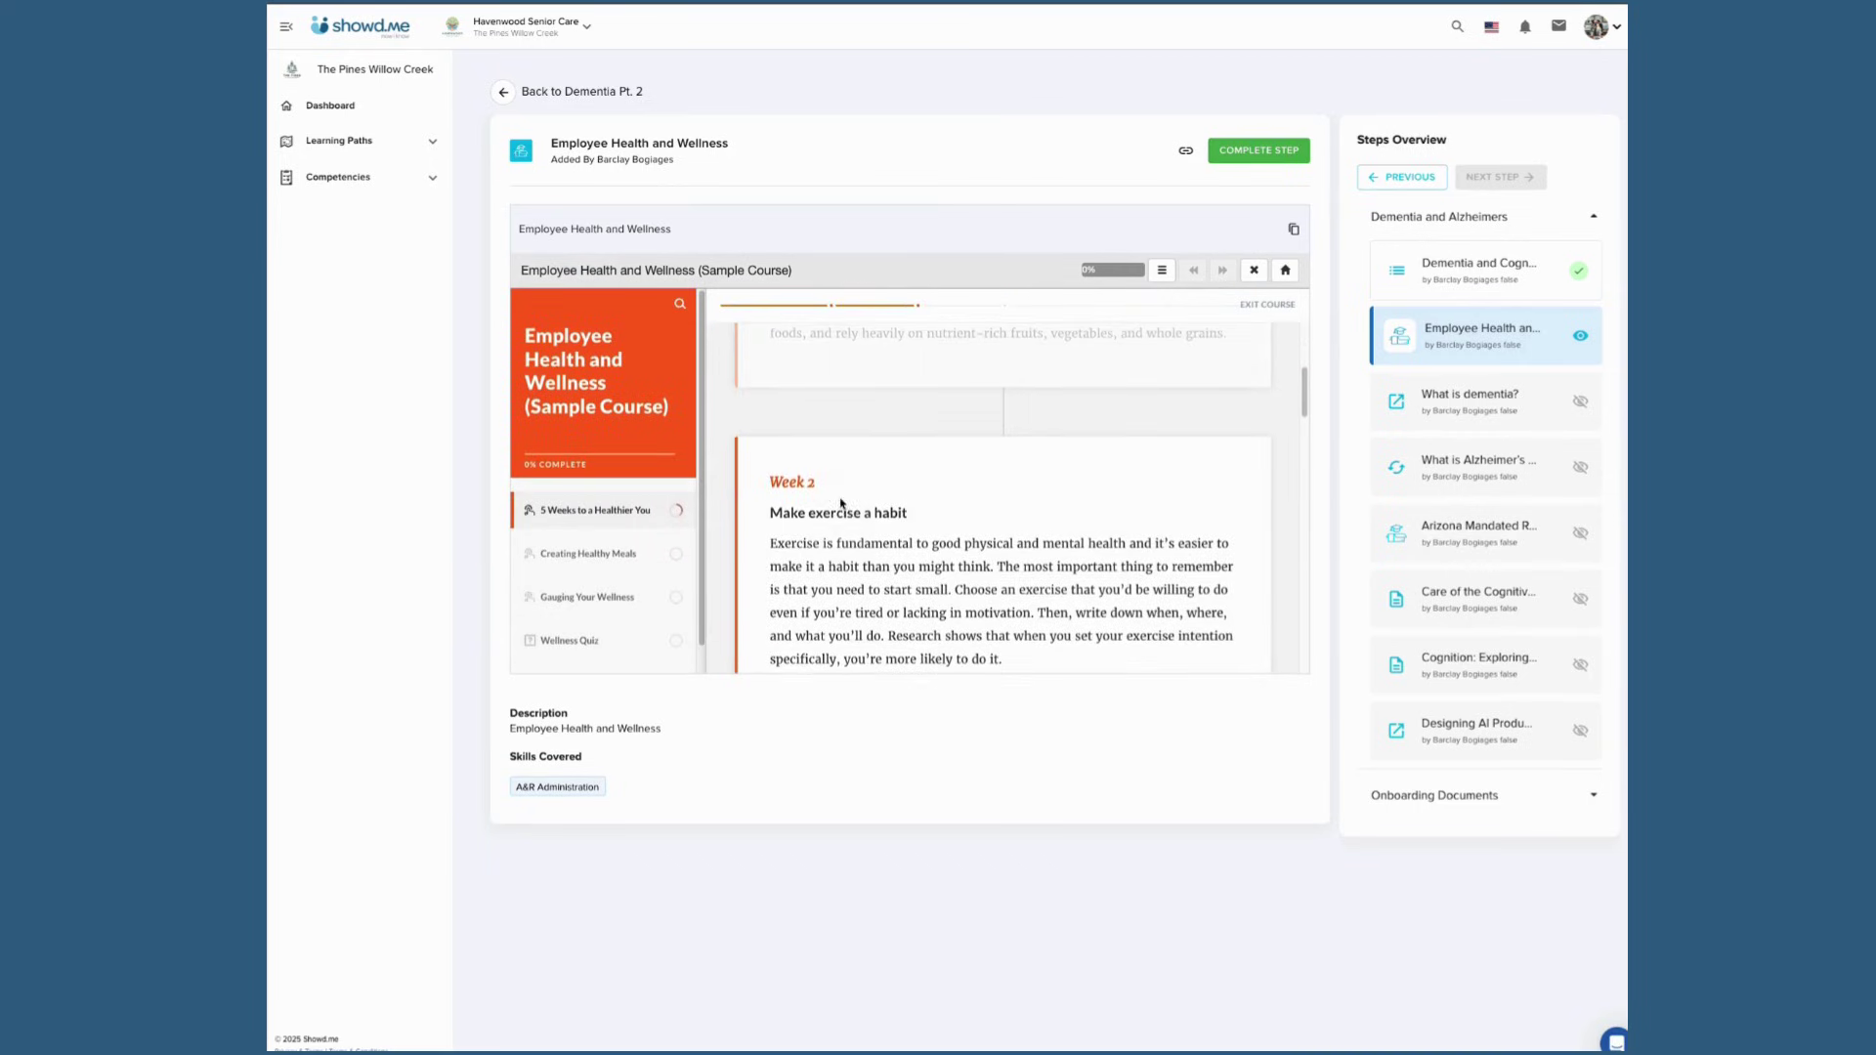
pyautogui.scroll(-8, 840, 499)
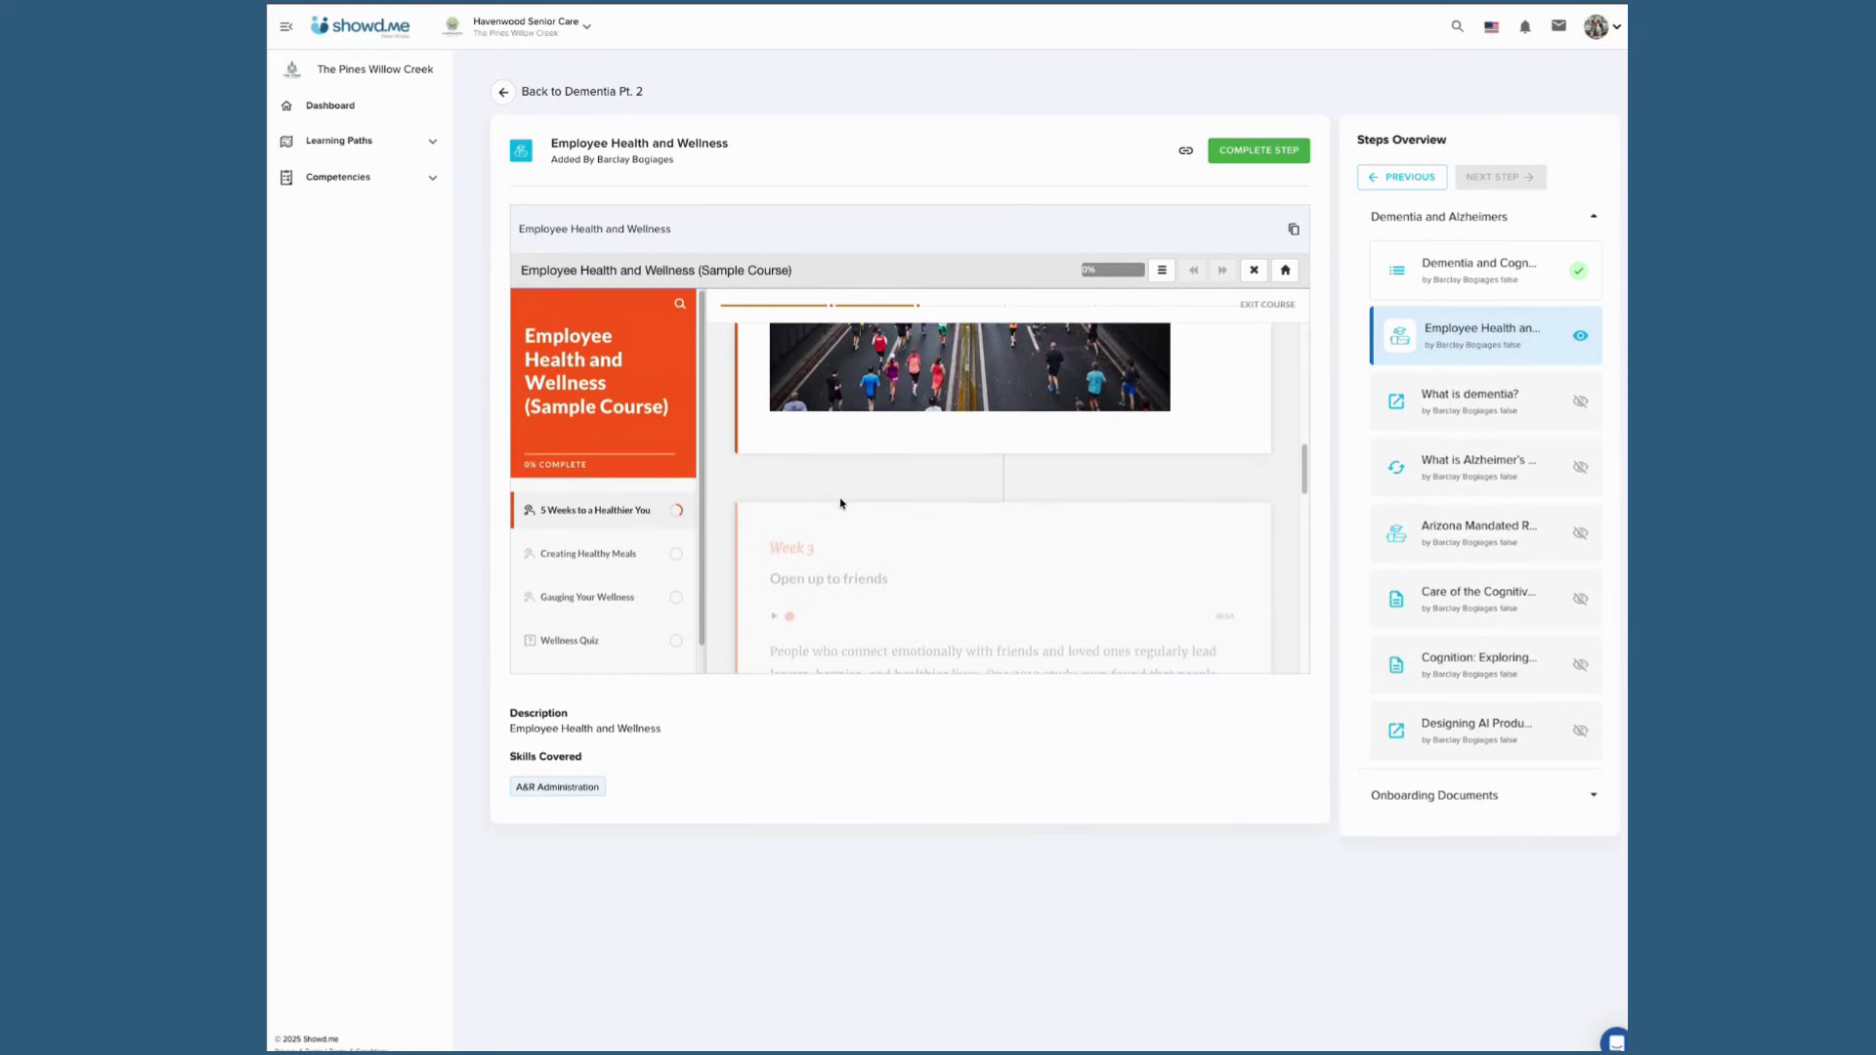
pyautogui.click(586, 554)
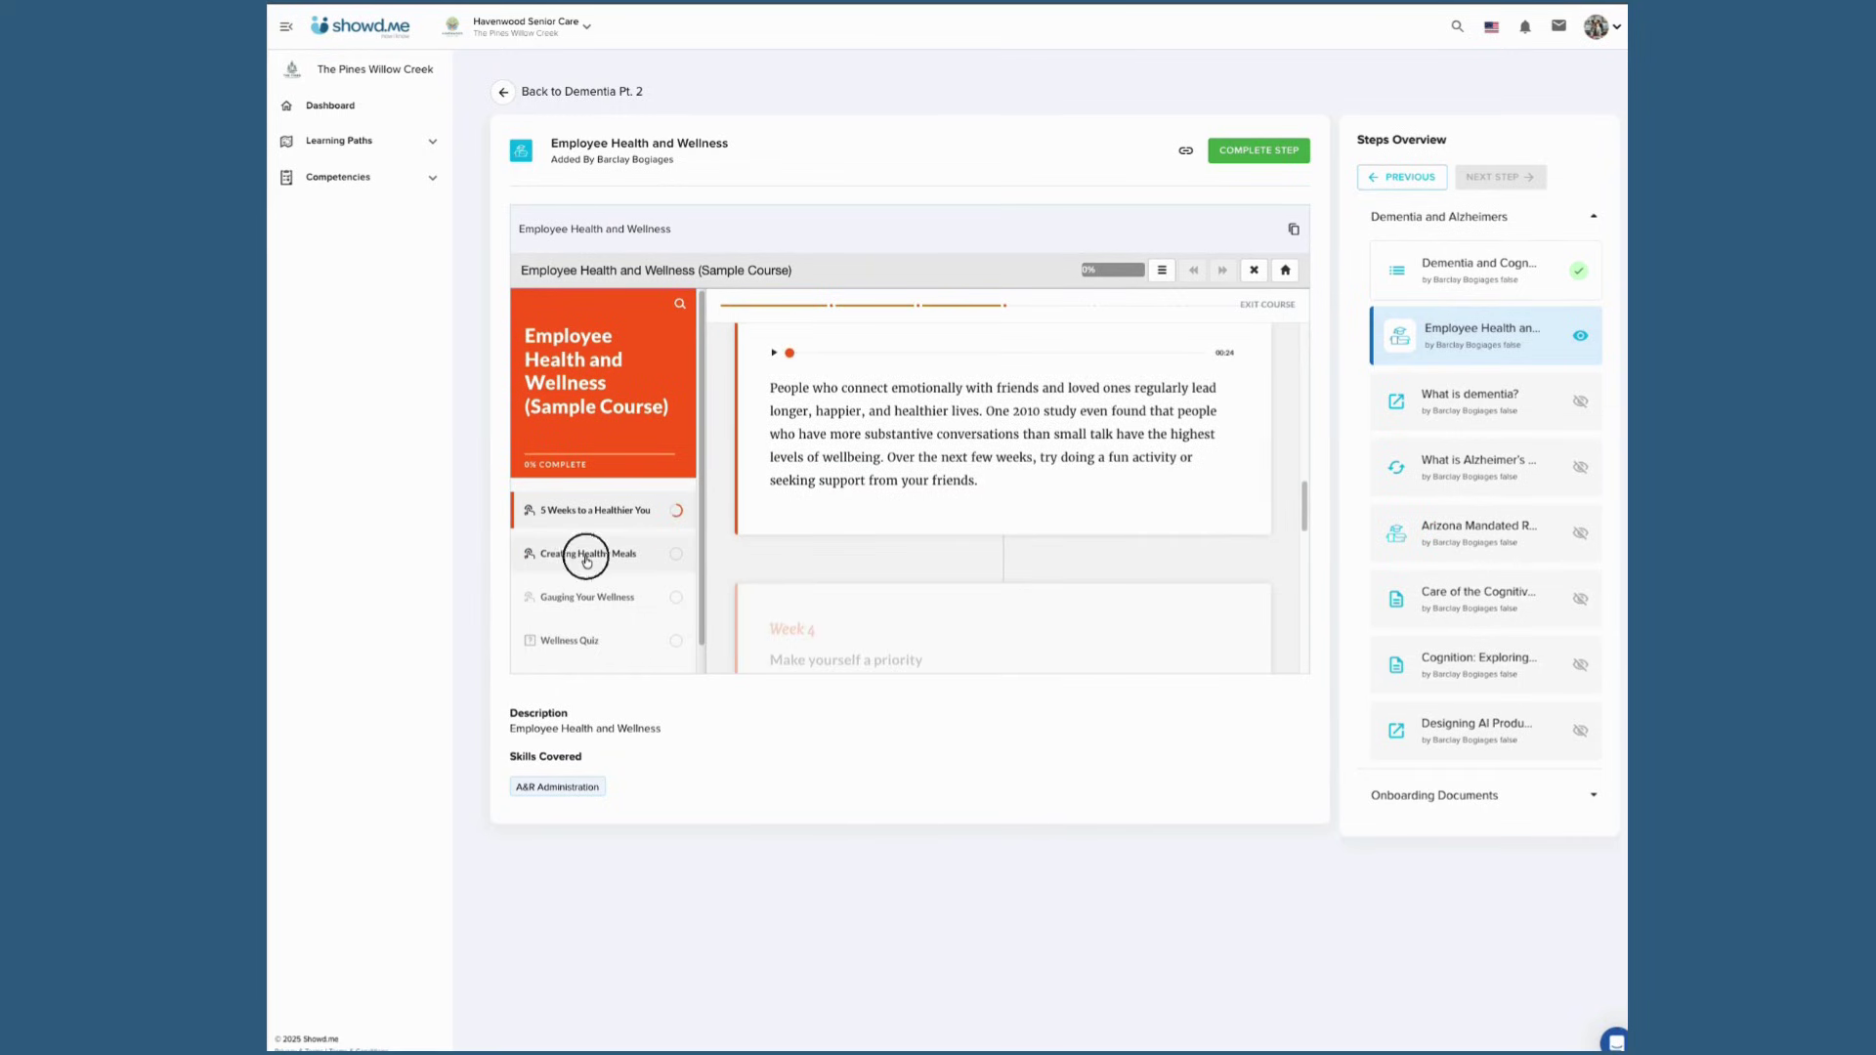
pyautogui.scroll(-3, 963, 522)
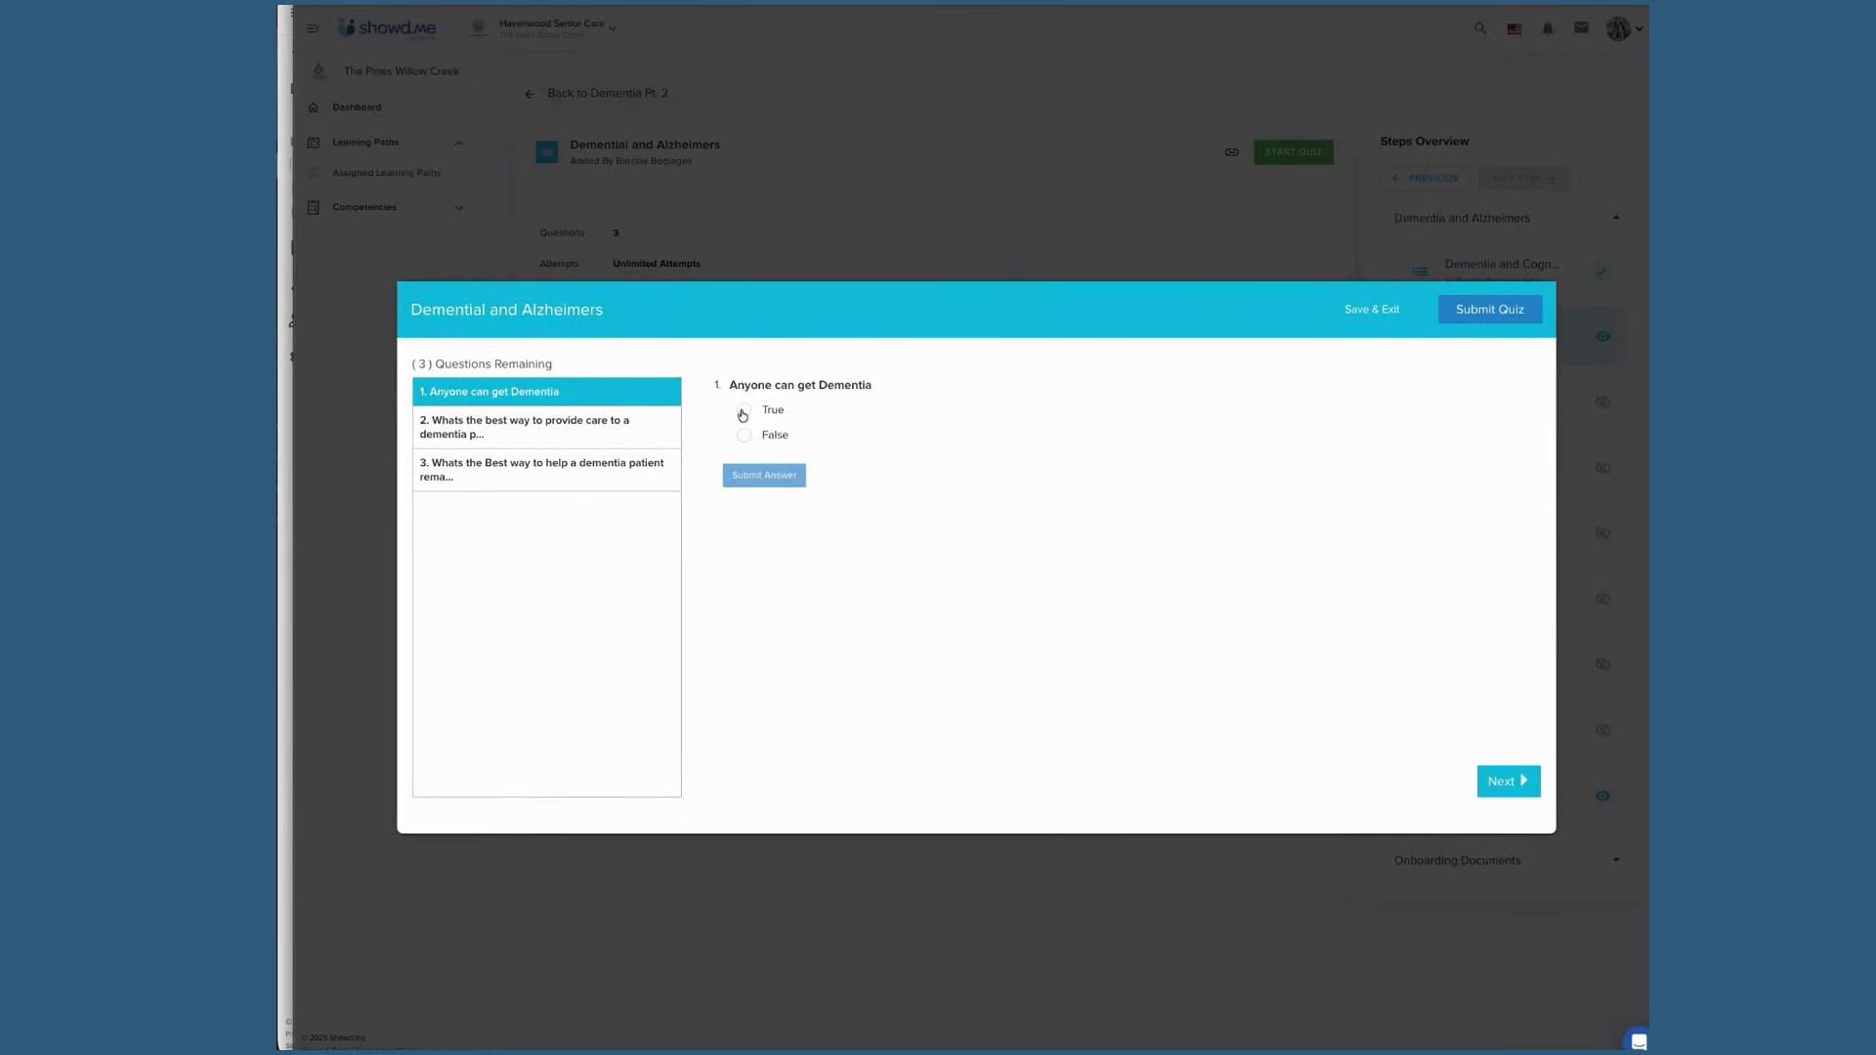
# Answer True to 'Anyone can get Dementia' and Patience and Understanding to question 2
pyautogui.click(743, 412)
pyautogui.click(766, 478)
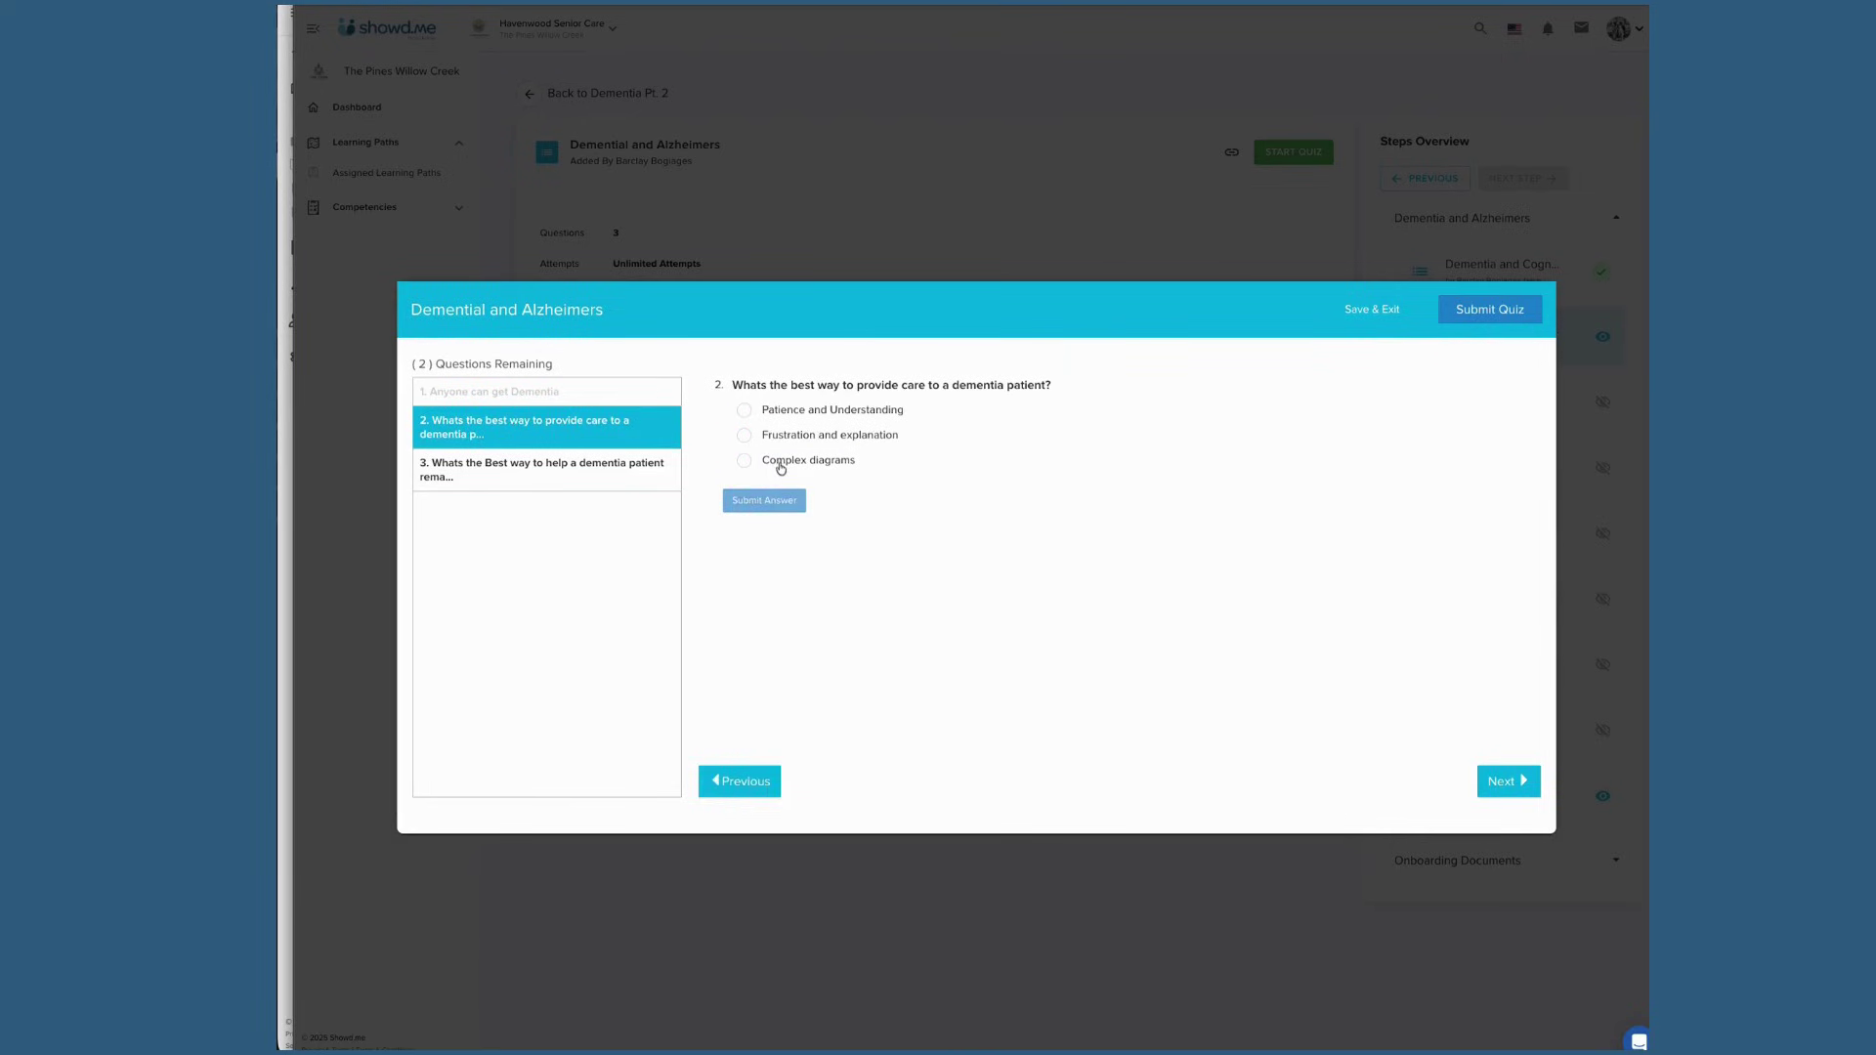
pyautogui.click(785, 414)
pyautogui.click(766, 501)
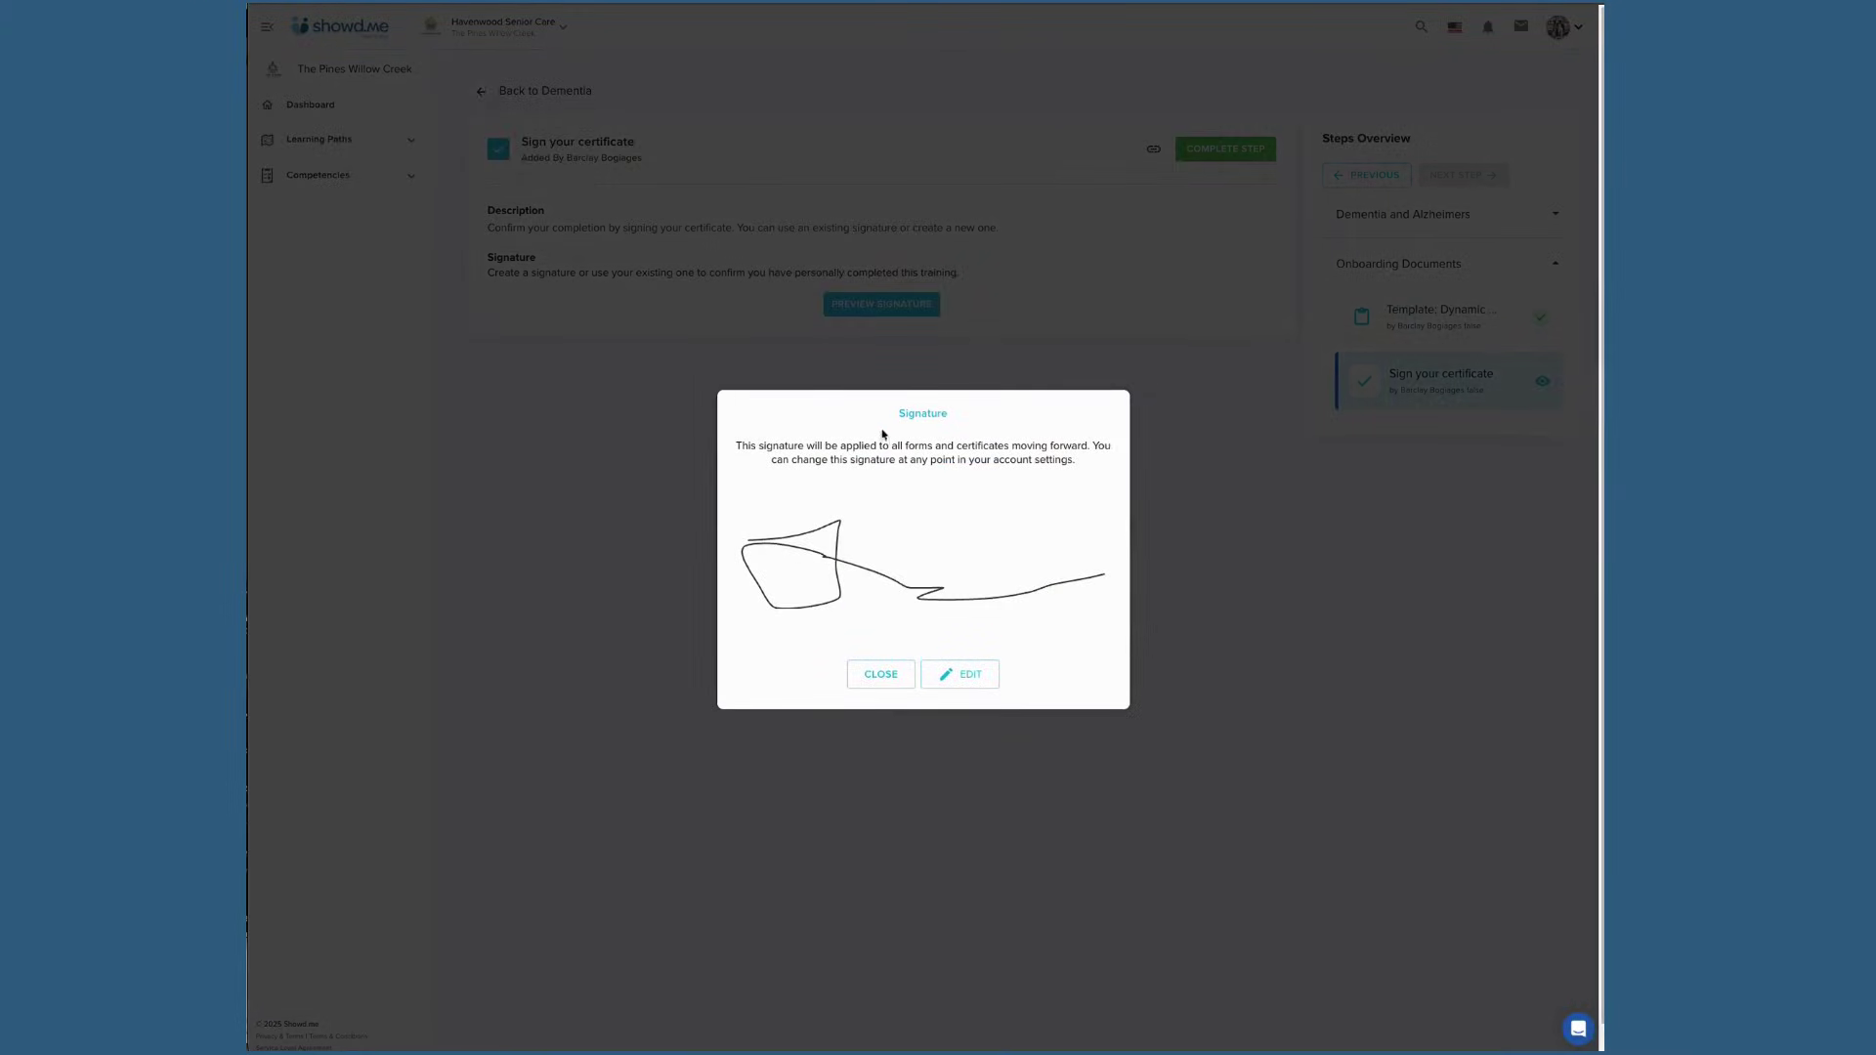
# Draw a new certificate signature, certify it as electronic, save it, and complete the step
pyautogui.click(956, 675)
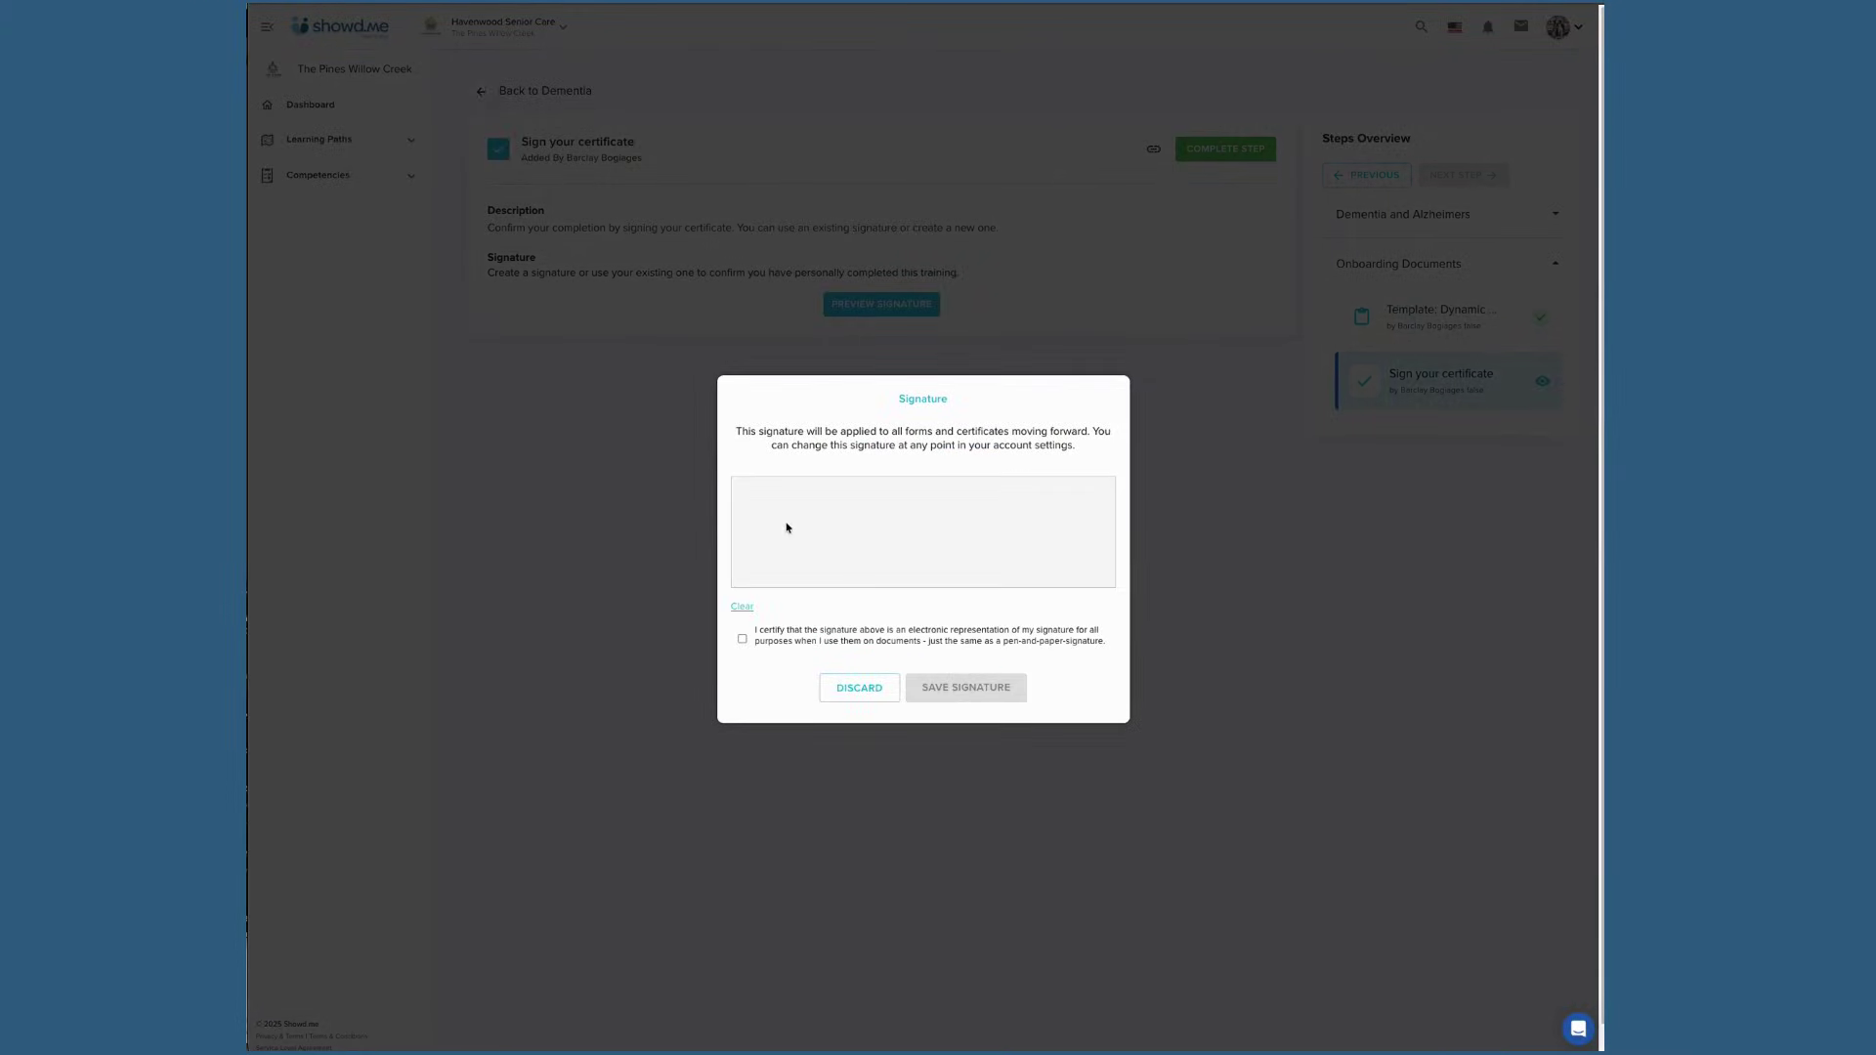
pyautogui.moveTo(764, 565)
pyautogui.mouseDown()
pyautogui.moveTo(856, 526)
pyautogui.moveTo(884, 542)
pyautogui.moveTo(821, 538)
pyautogui.moveTo(1068, 573)
pyautogui.mouseUp()
pyautogui.click(741, 640)
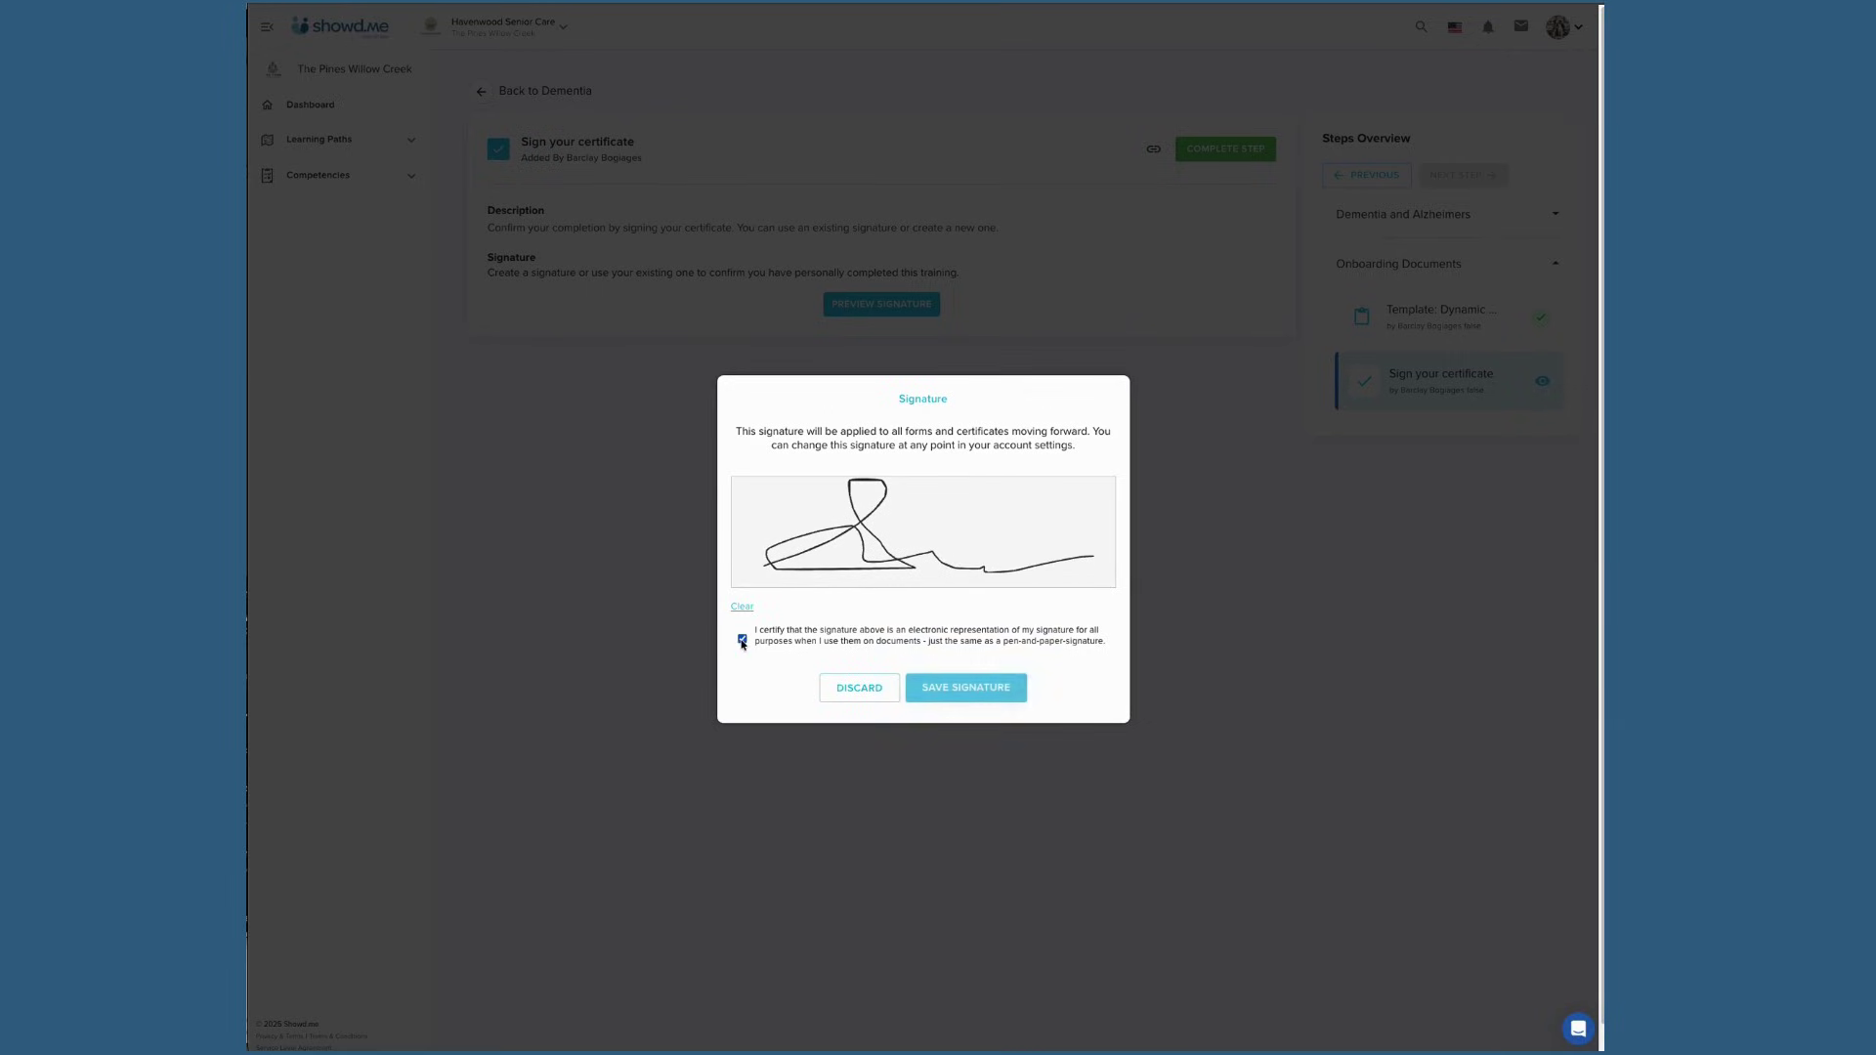
pyautogui.click(998, 690)
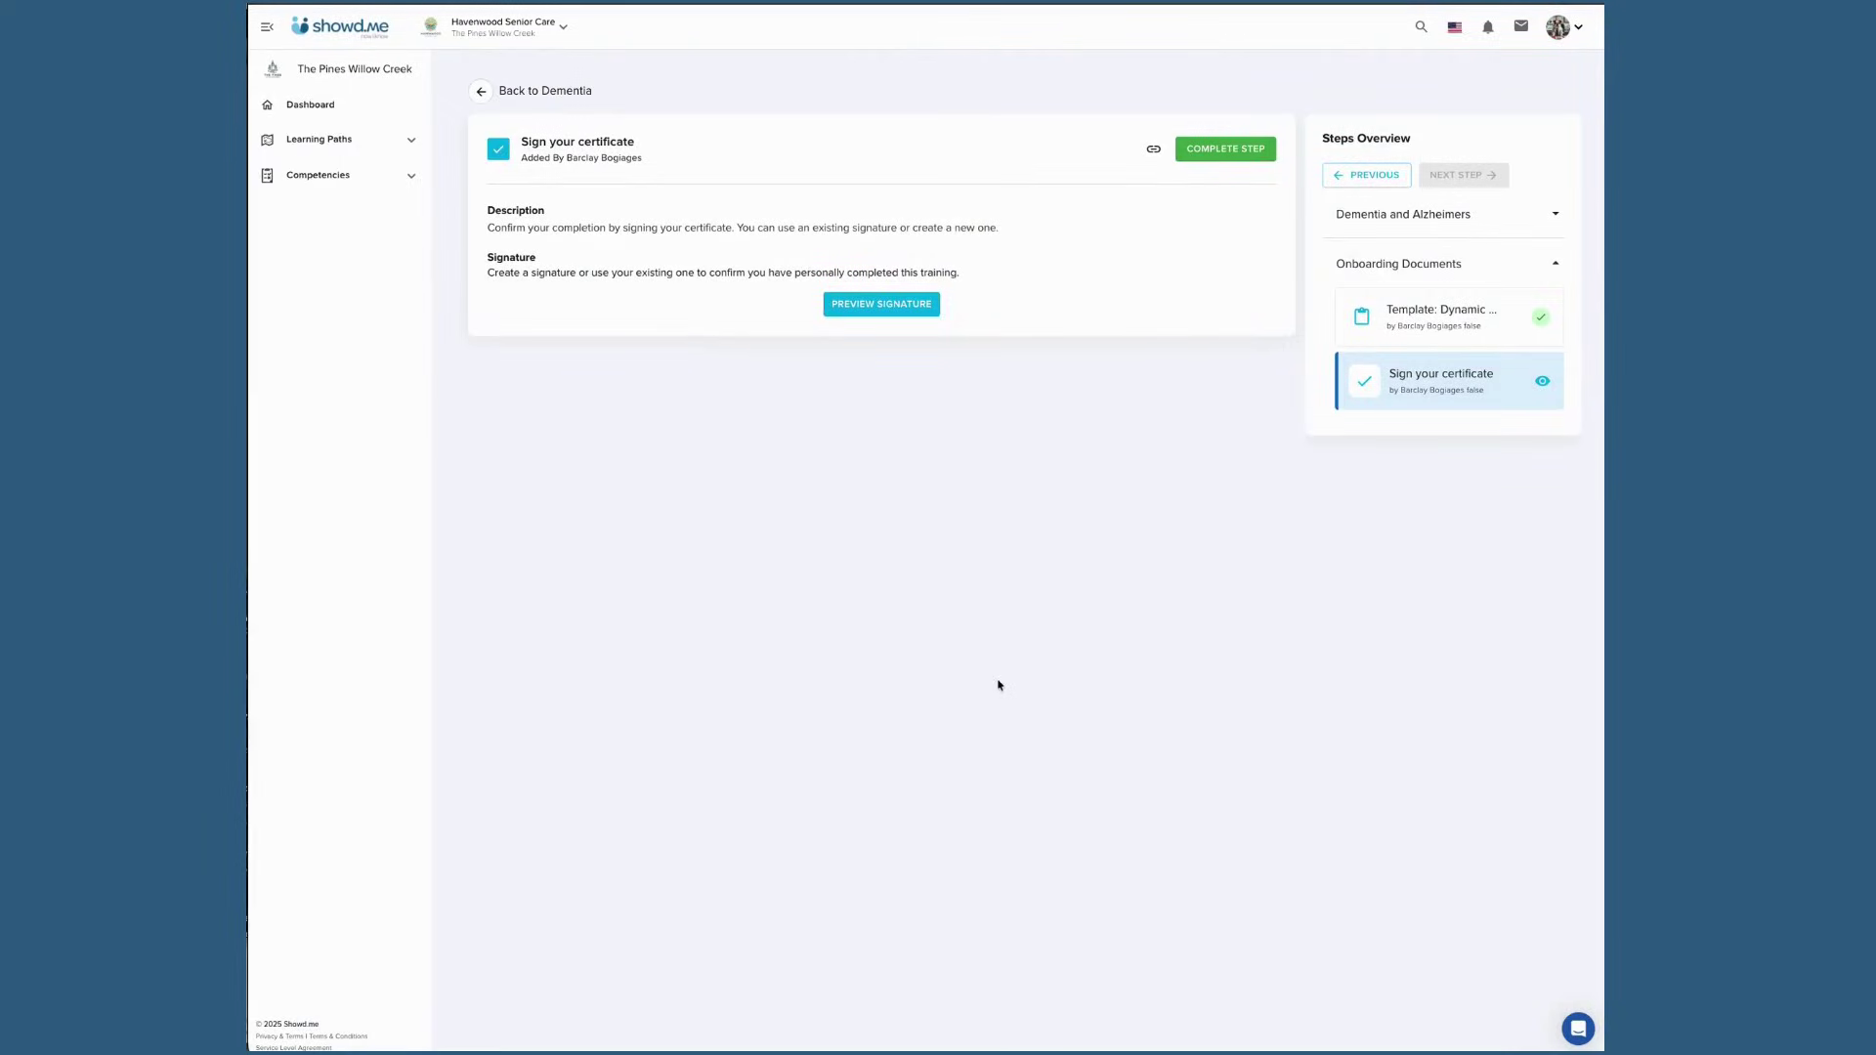
pyautogui.click(1228, 149)
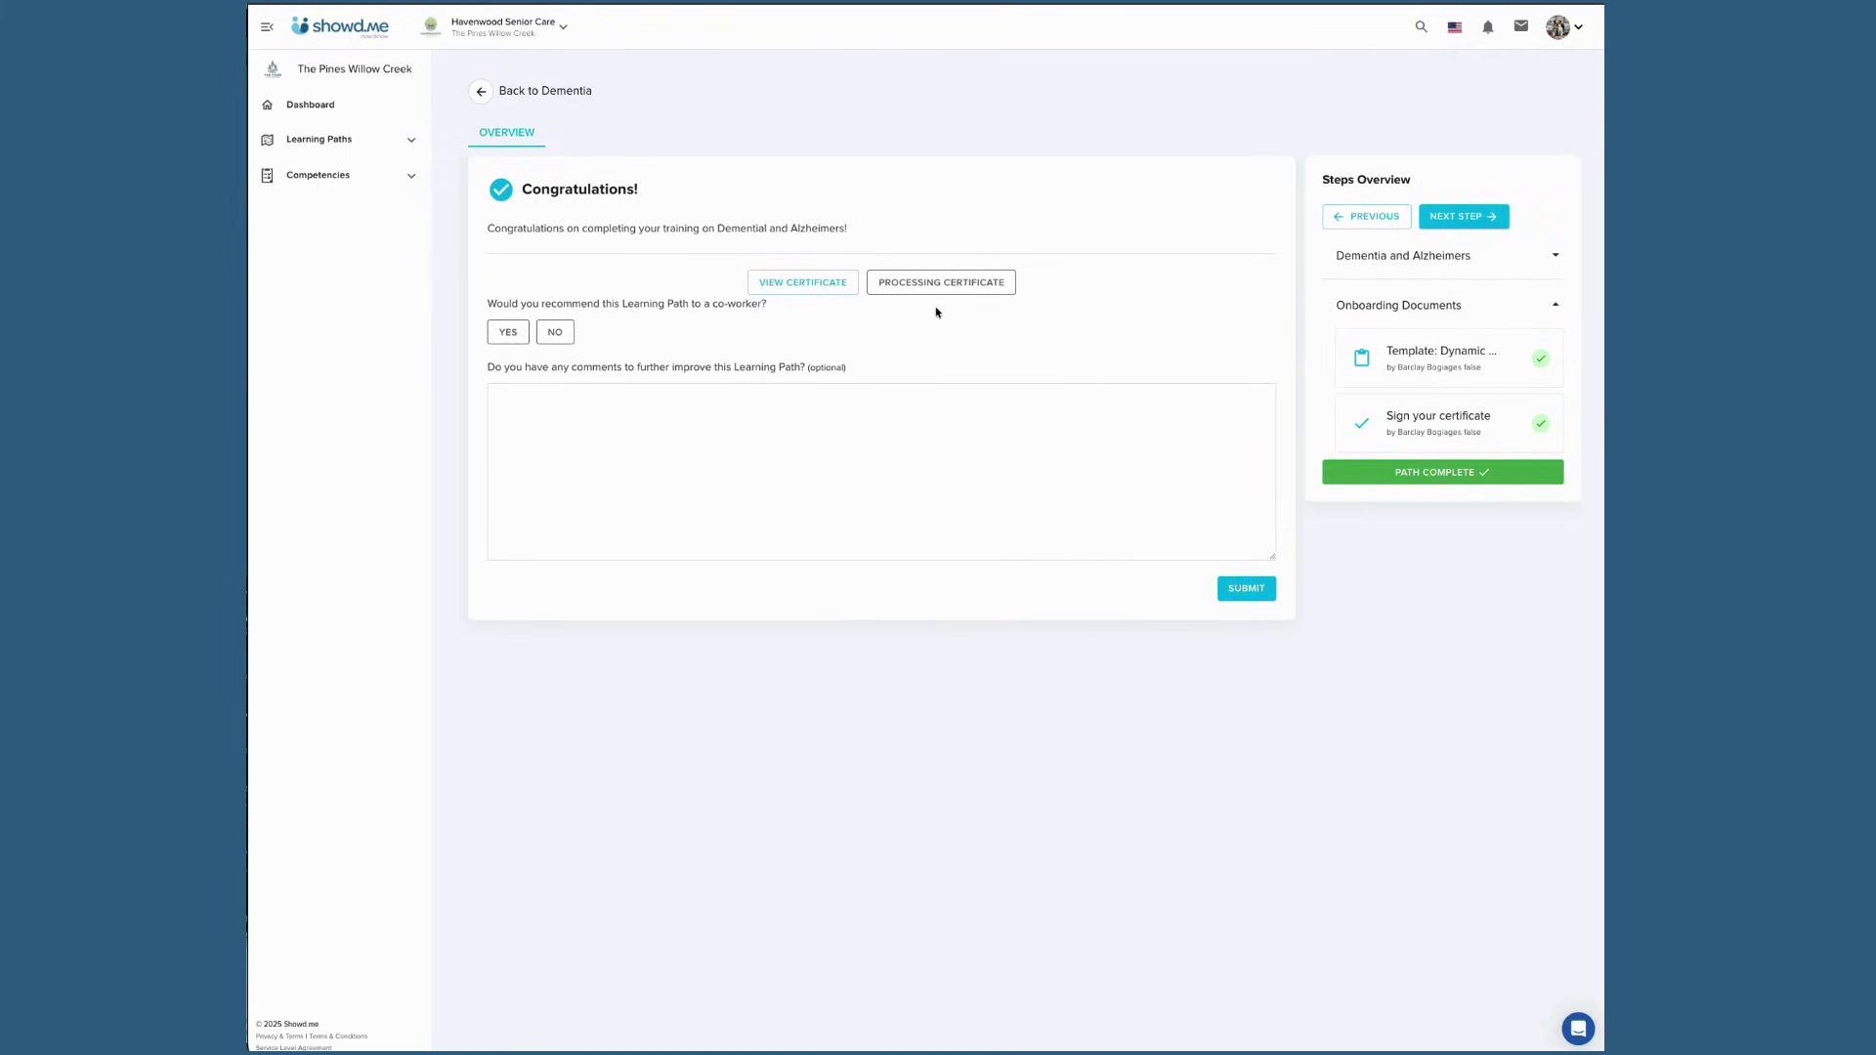
# Open the Dementia certificate of completion from the Congratulations page
pyautogui.click(833, 293)
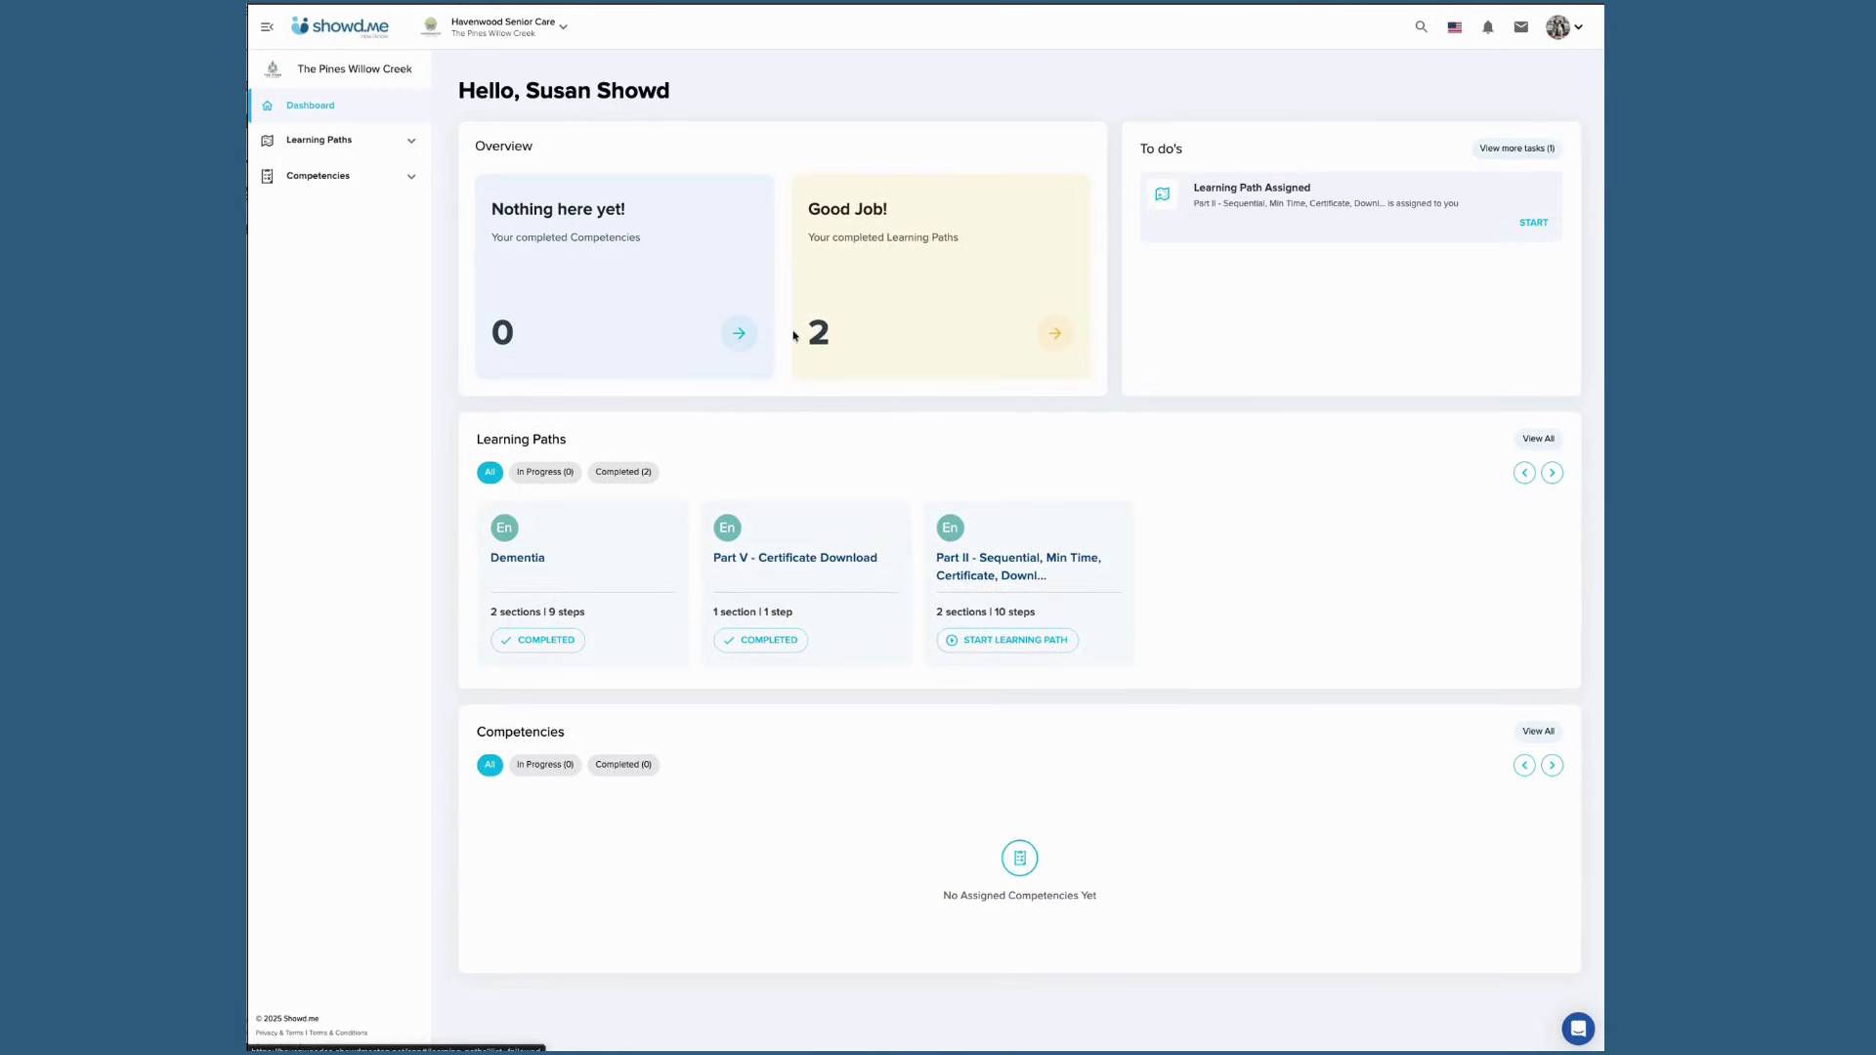
# Open the full task list from the dashboard's To do's card to see the assigned Part II learning path
pyautogui.click(1518, 150)
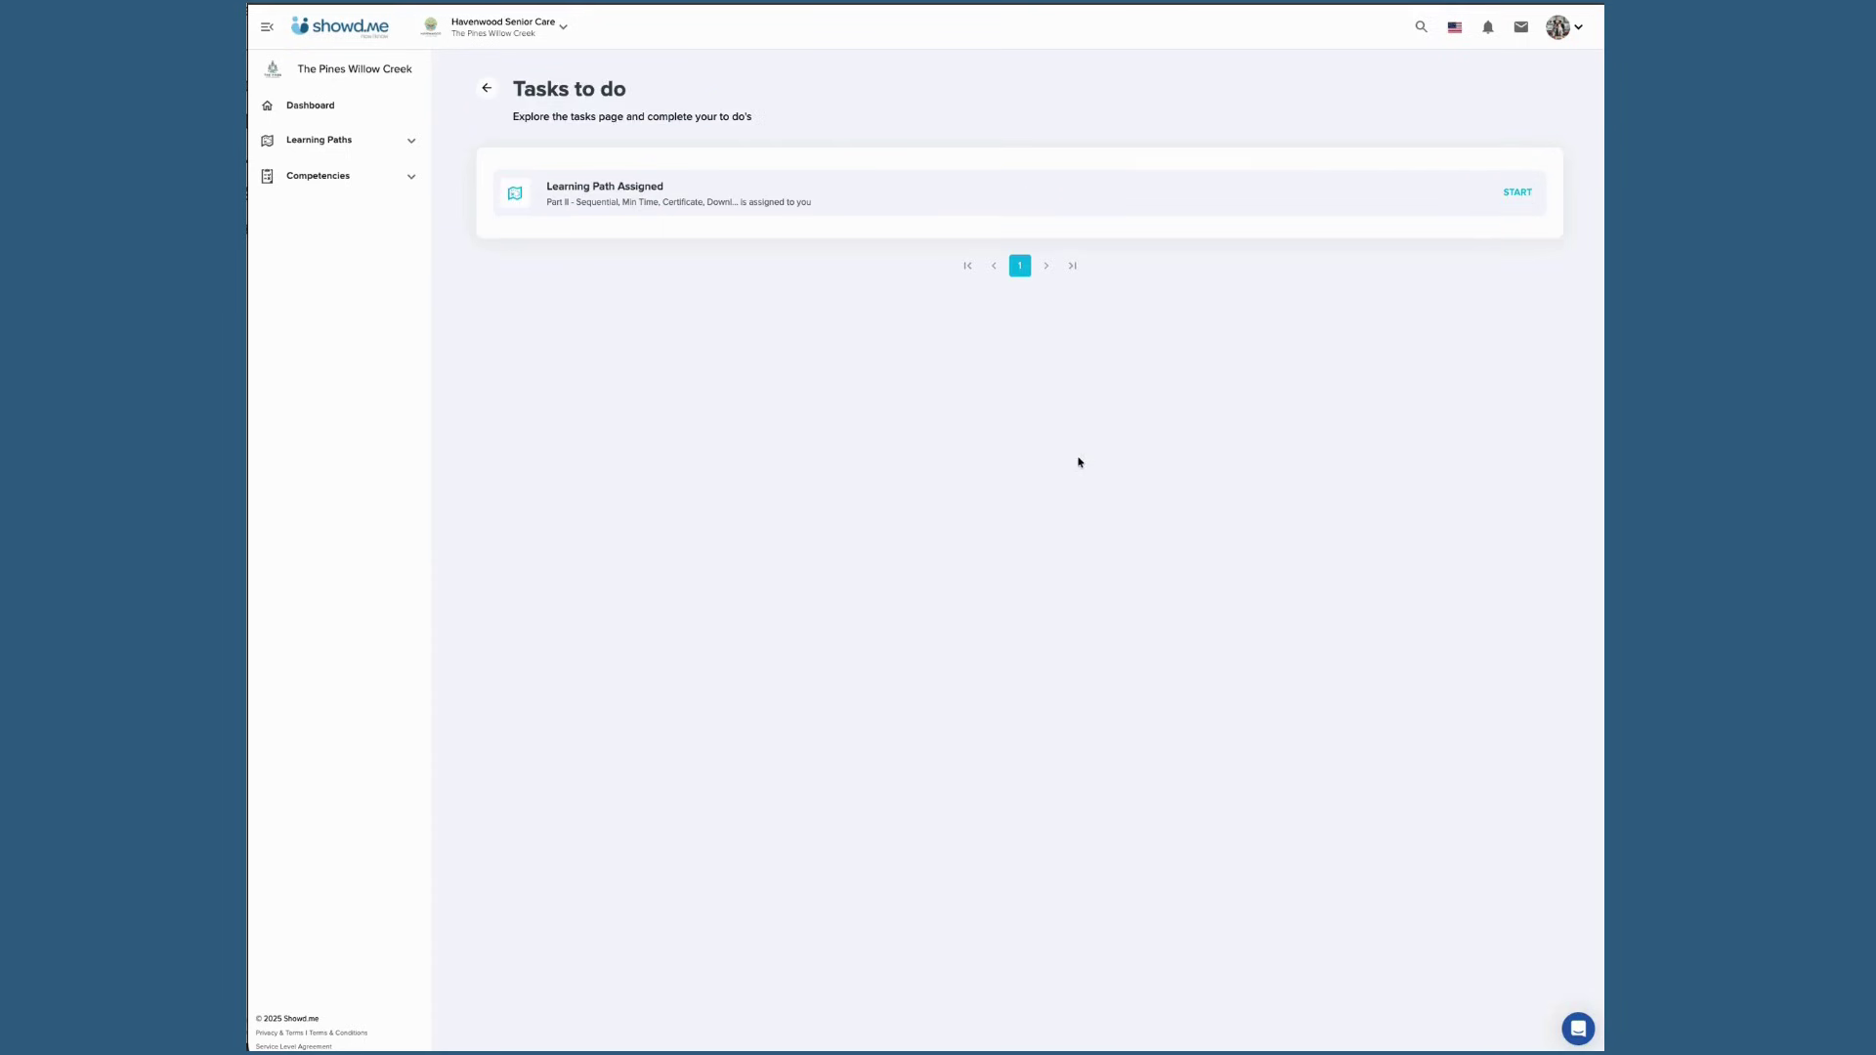